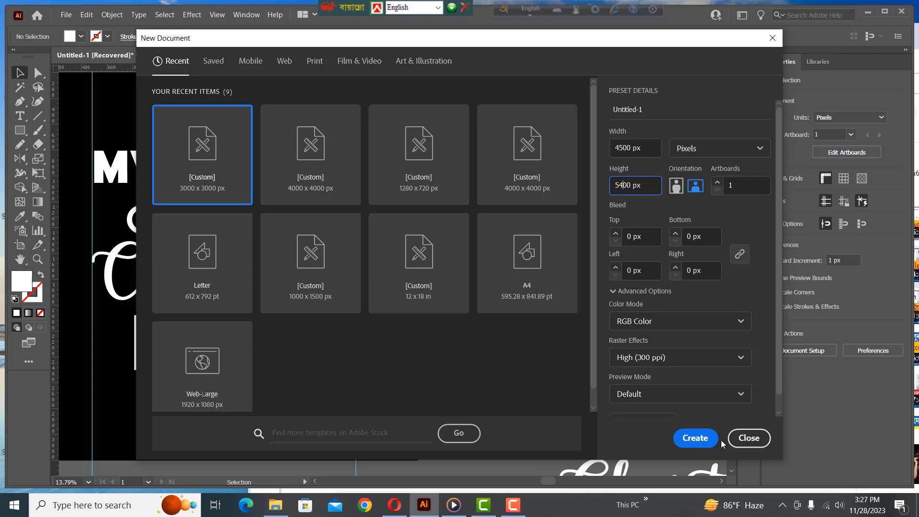
Create the 4500 × 5400 px RGB document at 300 ppi and add a rectangle of the same size.
{"action": "left_click", "coordinate": [695, 439]}
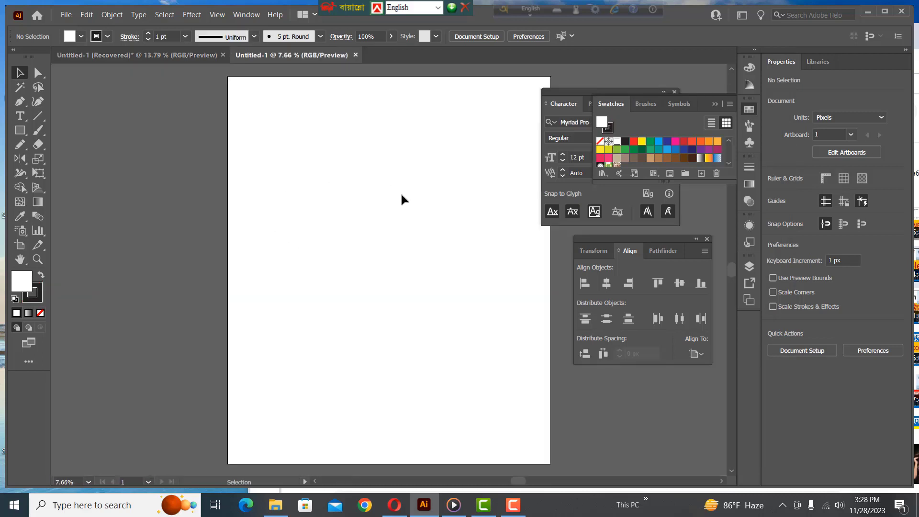
{"action": "left_click_drag", "start_coordinate": [402, 196], "coordinate": [338, 191]}
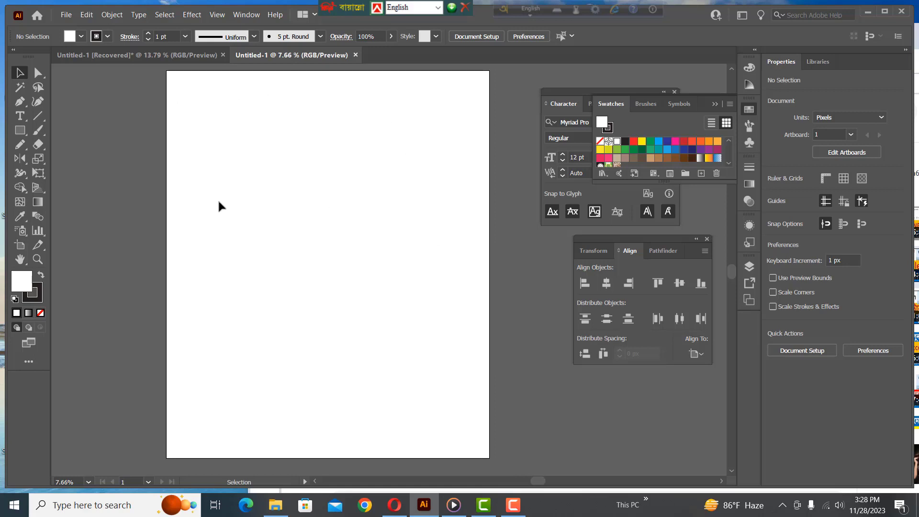
{"action": "left_click", "coordinate": [23, 130]}
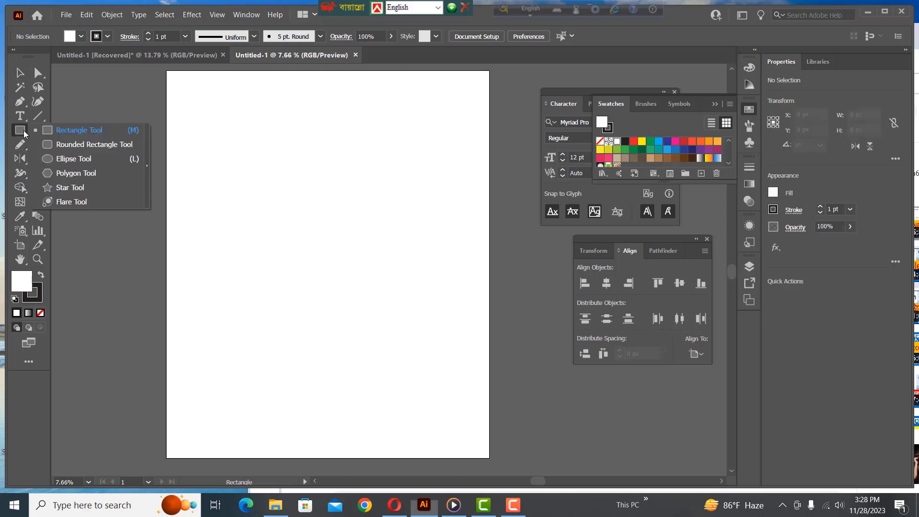
{"action": "left_click", "coordinate": [60, 131]}
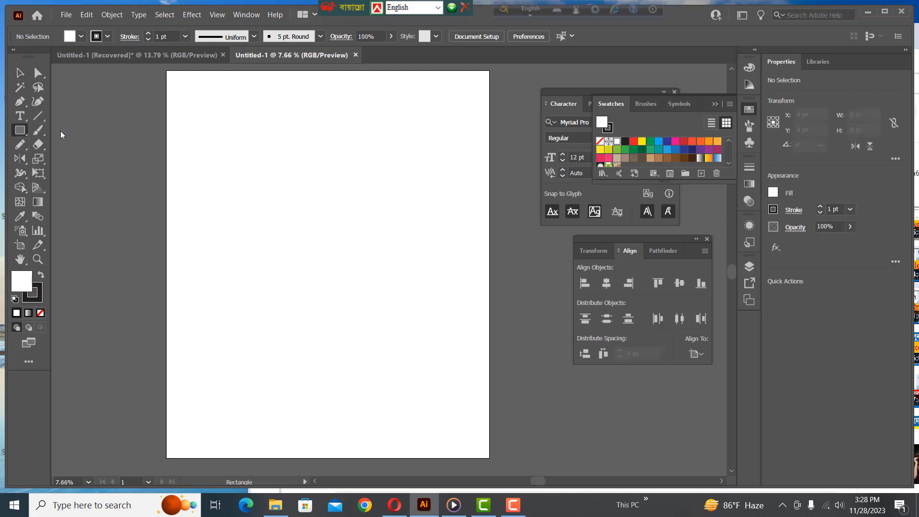
{"action": "left_click", "coordinate": [251, 182]}
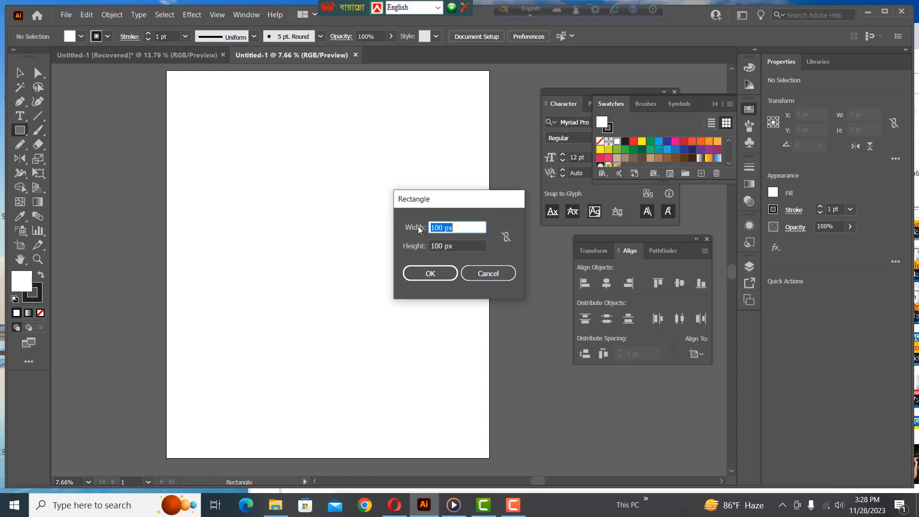
{"action": "type", "text": "4500"}
{"action": "key", "text": "Tab"}
{"action": "type", "text": "5400"}
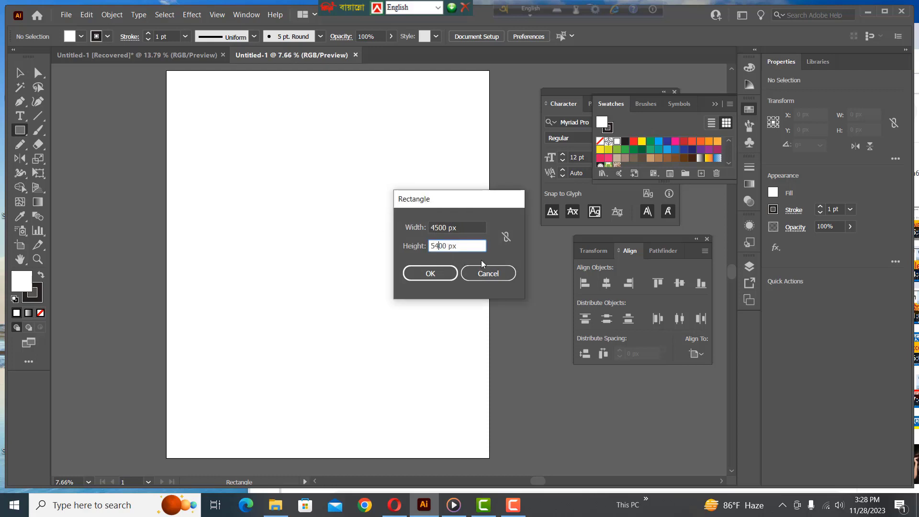
{"action": "left_click", "coordinate": [435, 272]}
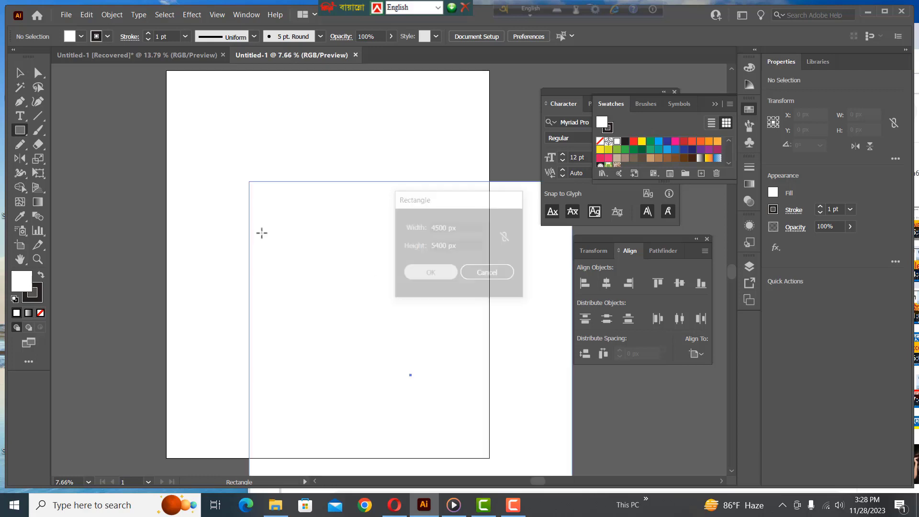
Fill the new rectangle with black, hex 000000.
{"action": "double_click", "coordinate": [21, 291]}
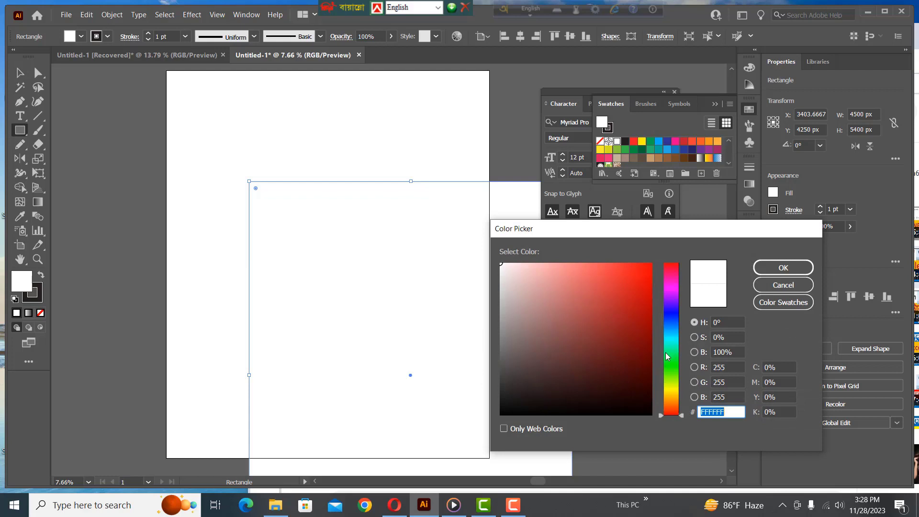
{"action": "type", "text": "000000"}
{"action": "left_click", "coordinate": [765, 270]}
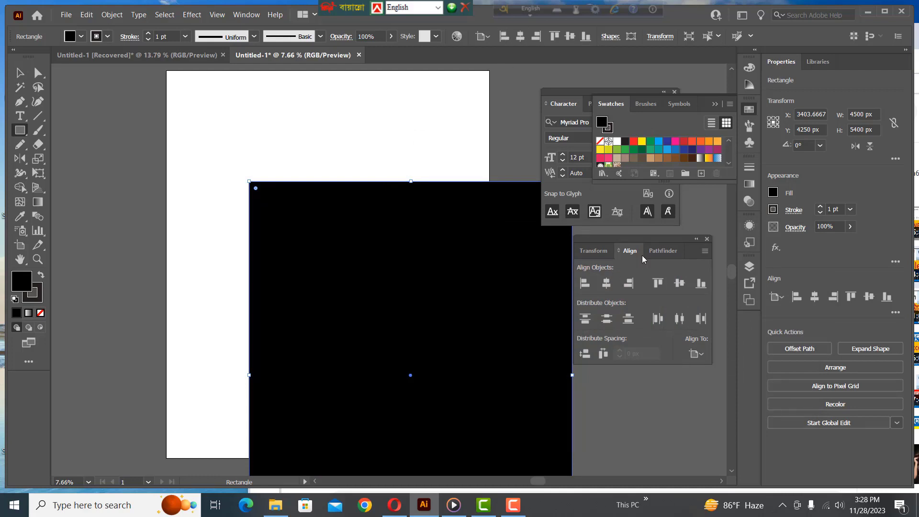
Centre the black rectangle horizontally and vertically on the artboard and deselect it.
{"action": "left_click", "coordinate": [608, 284]}
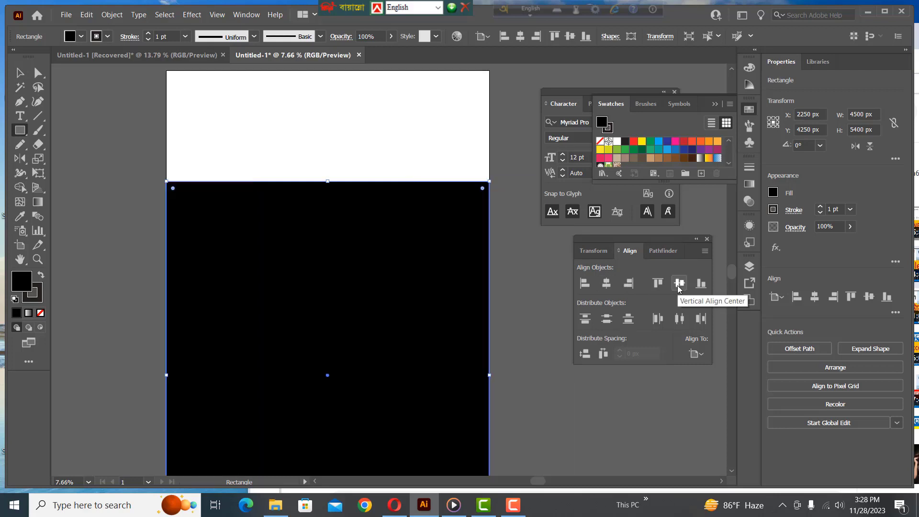
{"action": "left_click", "coordinate": [679, 283]}
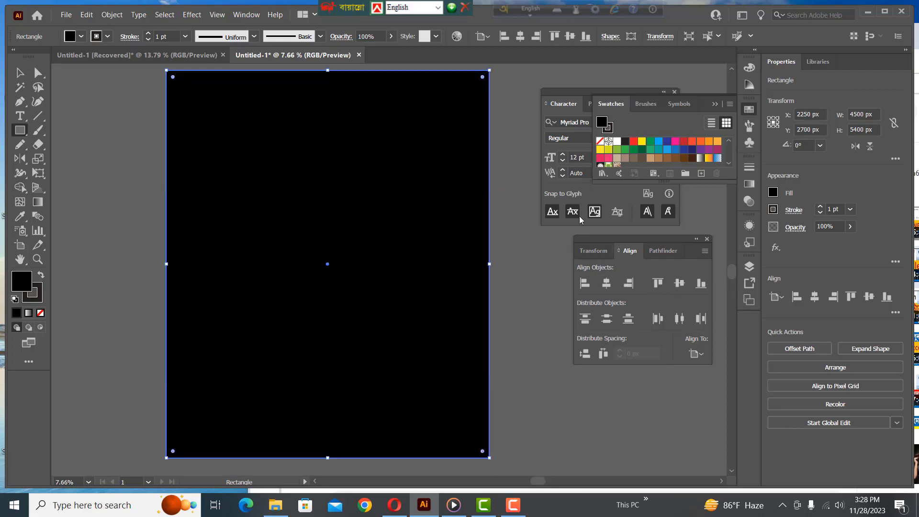
{"action": "key", "text": "ctrl"}
{"action": "left_click", "coordinate": [506, 180], "text": "ctrl"}
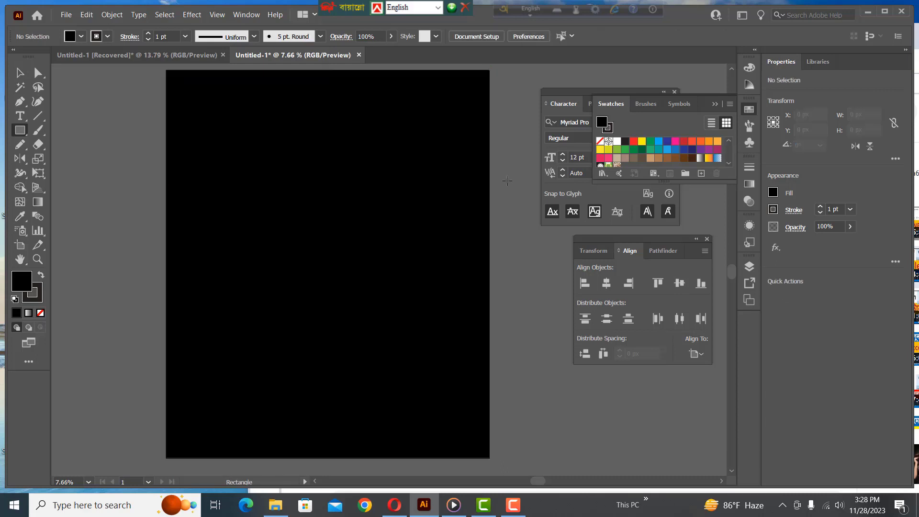
In the Opera browser, examine the Google image results for "my favorite color is christmas lights" as design references.
{"action": "left_click", "coordinate": [142, 56]}
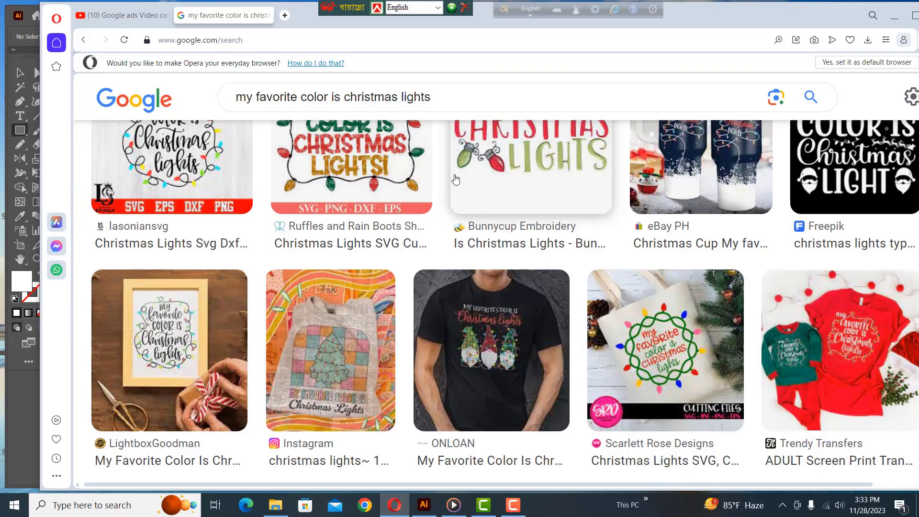
{"action": "scroll", "coordinate": [445, 149], "scroll_direction": "down", "scroll_amount": 6}
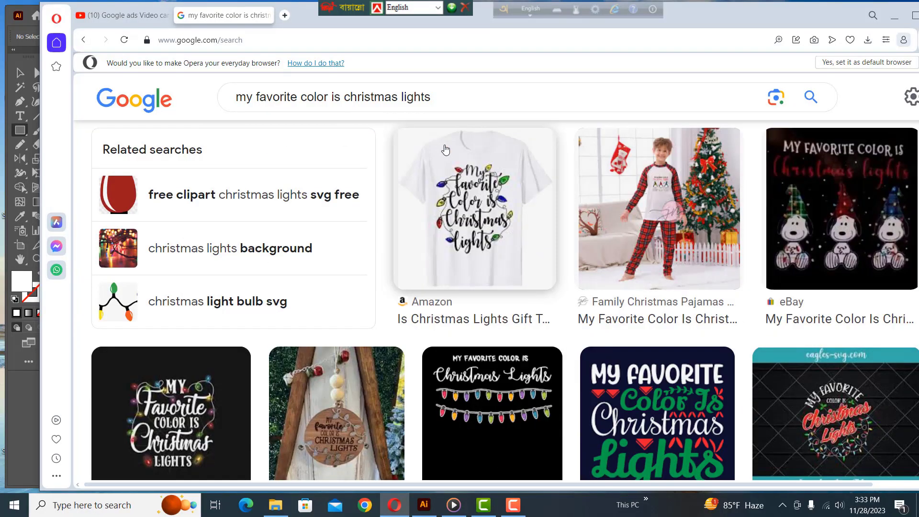
{"action": "scroll", "coordinate": [445, 150], "scroll_direction": "down", "scroll_amount": 6}
{"action": "scroll", "coordinate": [445, 149], "scroll_direction": "down", "scroll_amount": 7}
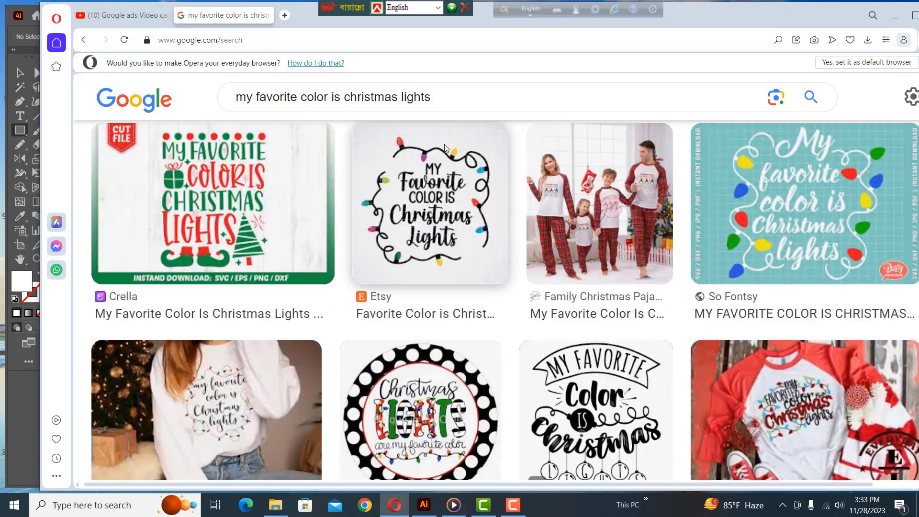
{"action": "scroll", "coordinate": [445, 147], "scroll_direction": "down", "scroll_amount": 5}
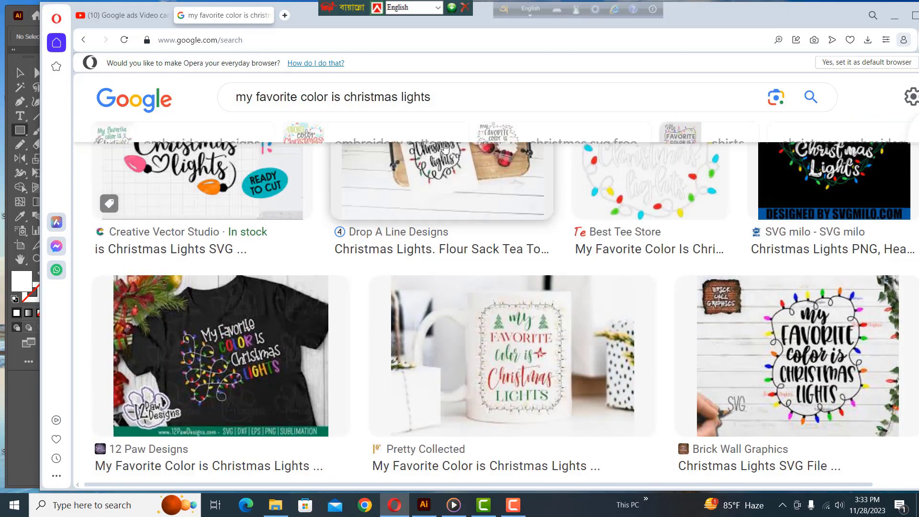
{"action": "scroll", "coordinate": [445, 149], "scroll_direction": "down", "scroll_amount": 5}
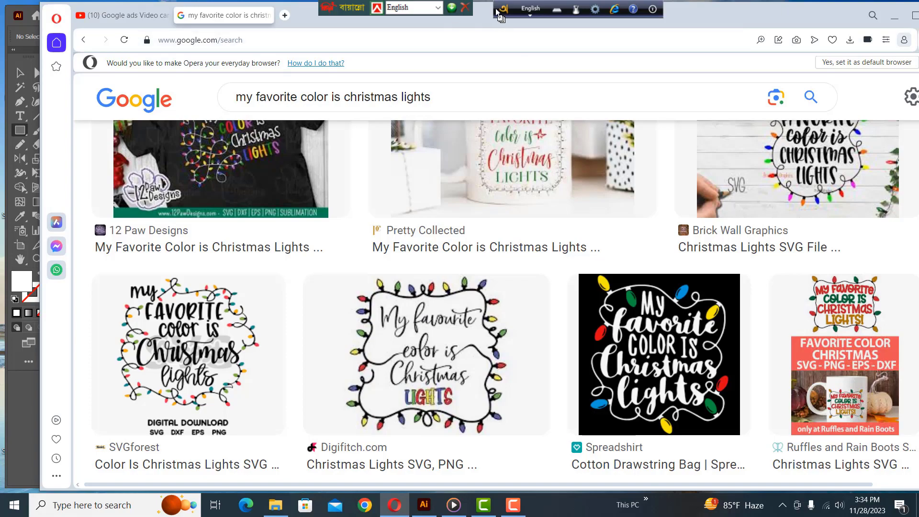
{"action": "scroll", "coordinate": [500, 90], "scroll_direction": "down", "scroll_amount": 5}
{"action": "scroll", "coordinate": [470, 83], "scroll_direction": "up", "scroll_amount": 1}
{"action": "scroll", "coordinate": [471, 83], "scroll_direction": "down", "scroll_amount": 15}
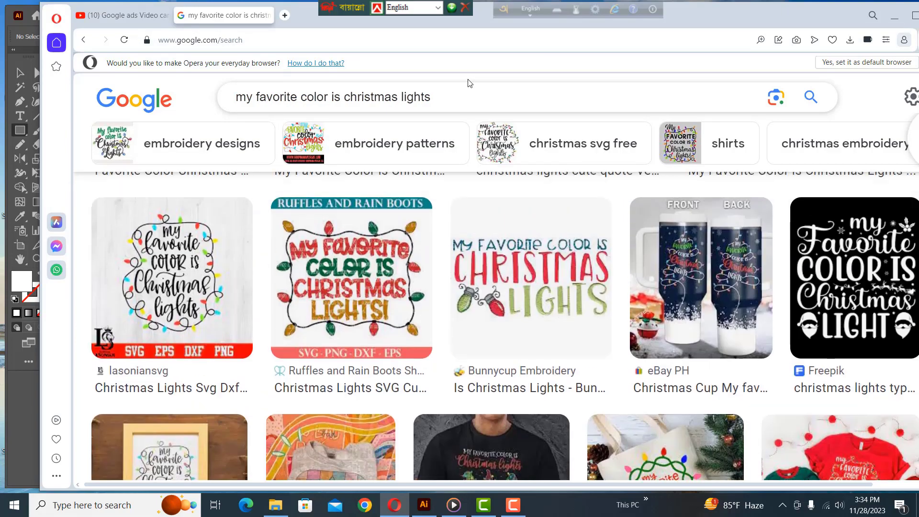
{"action": "scroll", "coordinate": [469, 85], "scroll_direction": "down", "scroll_amount": 10}
Switch back to Illustrator and place vertical guides at both side edges of the "MY FAVORITE" text line.
{"action": "key", "text": "alt+Tab"}
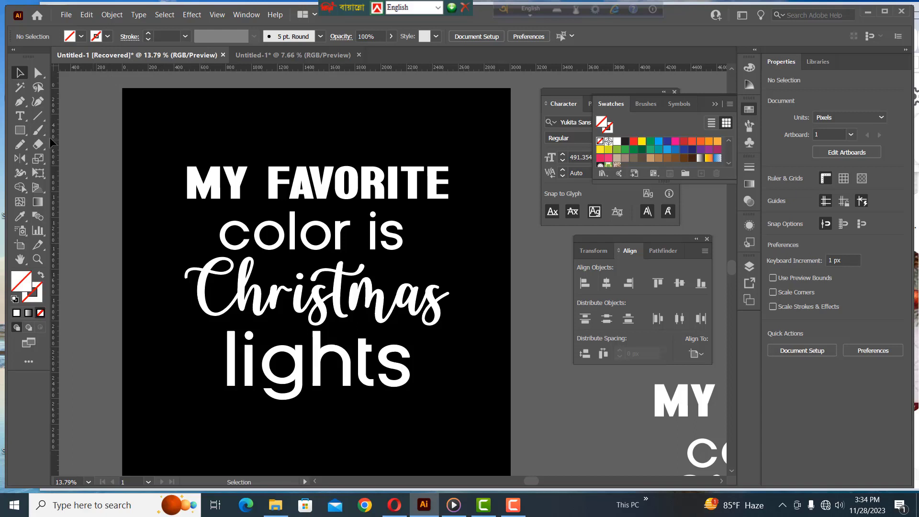
{"action": "key", "text": "ctrl+r"}
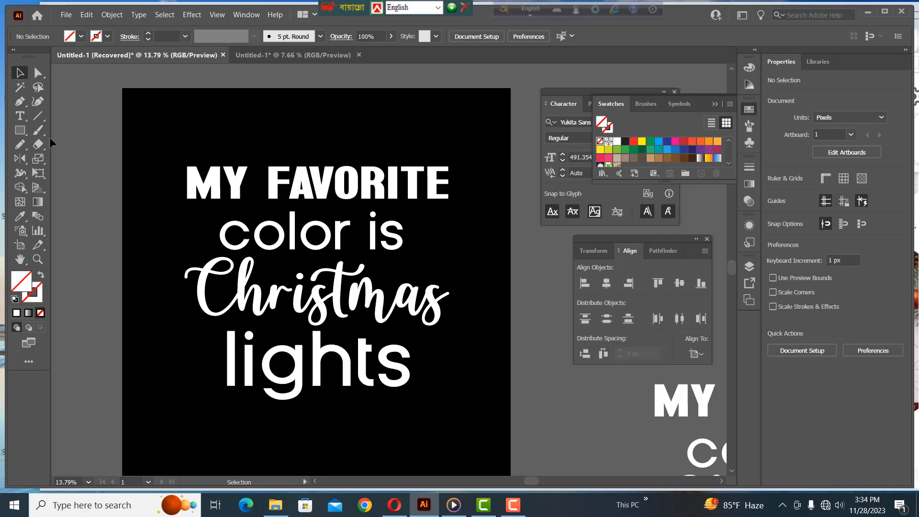
{"action": "key", "text": "ctrl+r"}
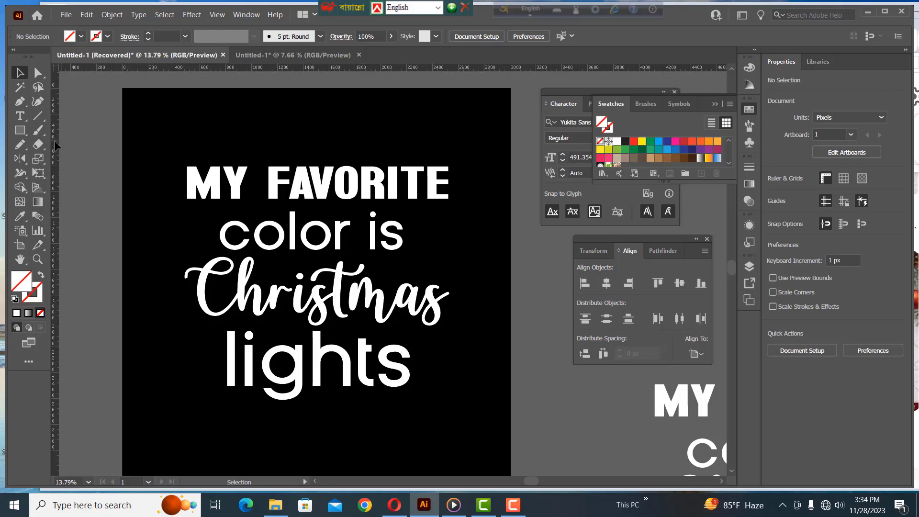
{"action": "left_click_drag", "start_coordinate": [54, 141], "coordinate": [189, 156]}
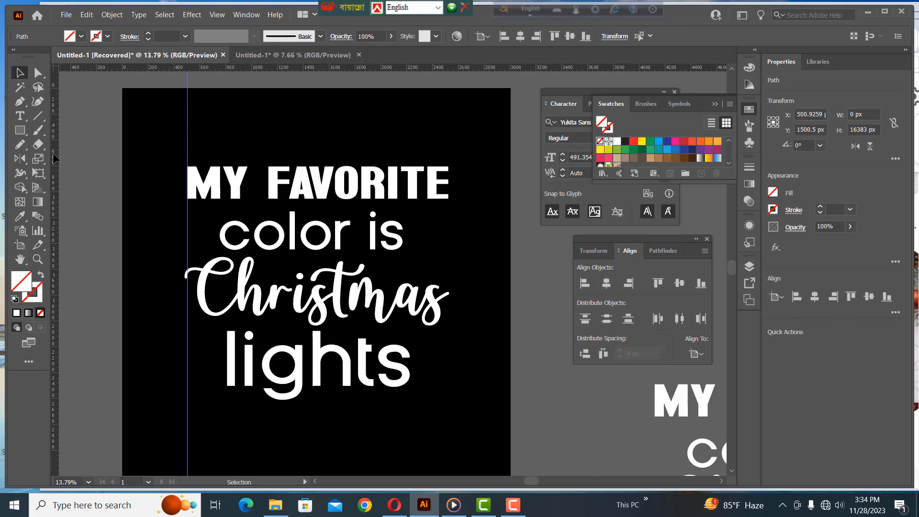
{"action": "left_click_drag", "start_coordinate": [54, 156], "coordinate": [448, 194]}
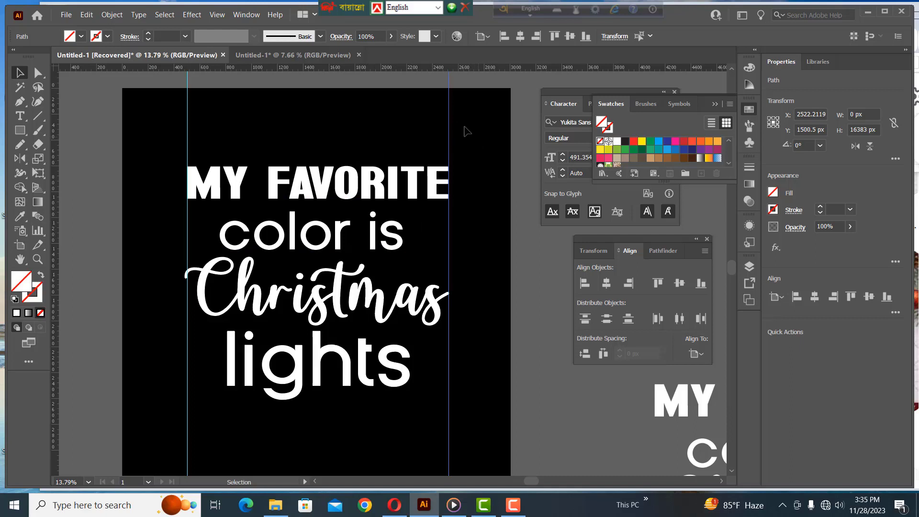
Warp the "MY FAVORITE" text with a horizontal Arc at 37% bend and scale it down to fit between the guides.
{"action": "left_click", "coordinate": [294, 183]}
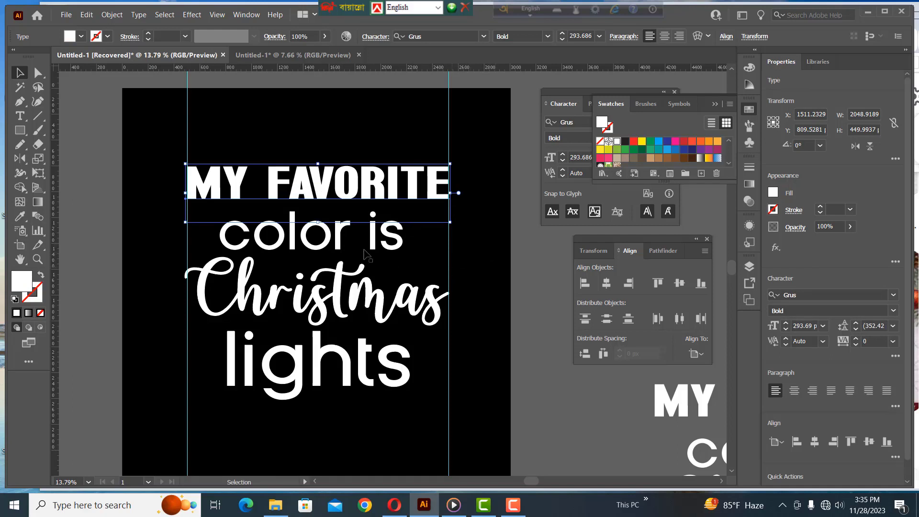
{"action": "left_click", "coordinate": [194, 18]}
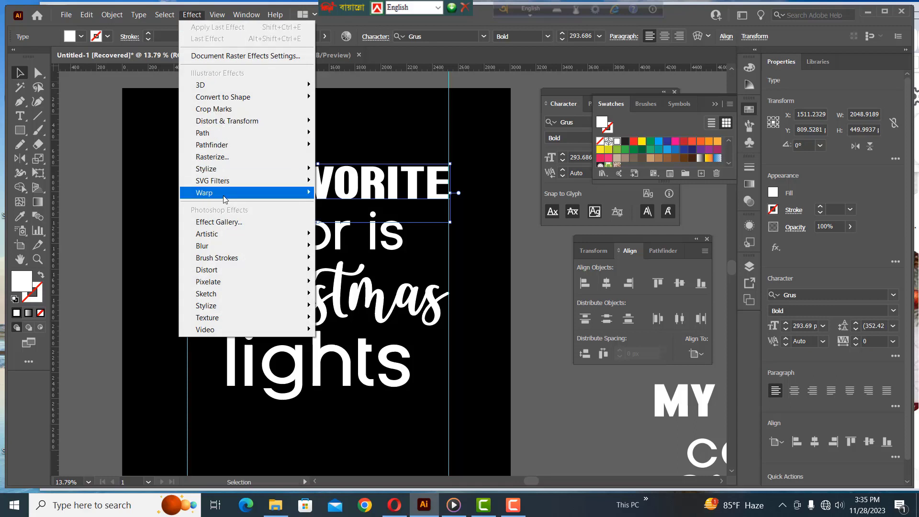
{"action": "mouse_move", "coordinate": [237, 200]}
{"action": "left_click", "coordinate": [335, 193]}
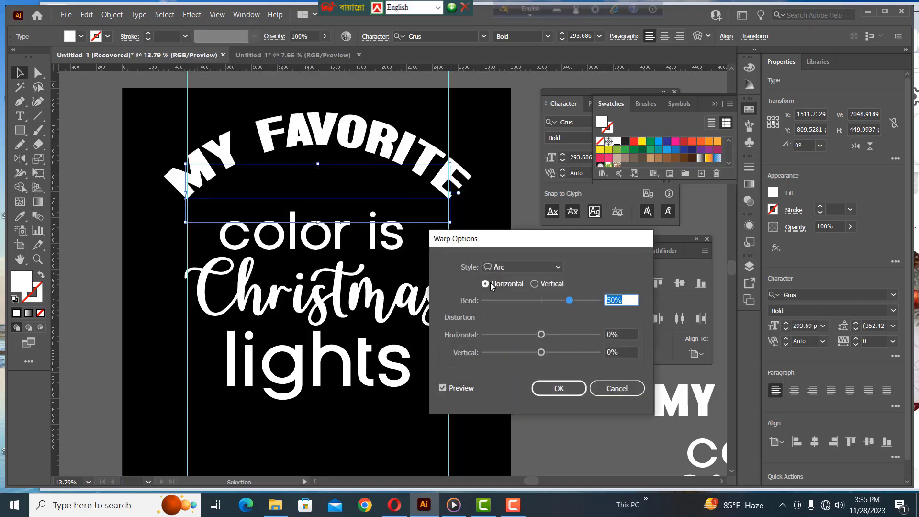
{"action": "left_click_drag", "start_coordinate": [509, 246], "coordinate": [527, 270]}
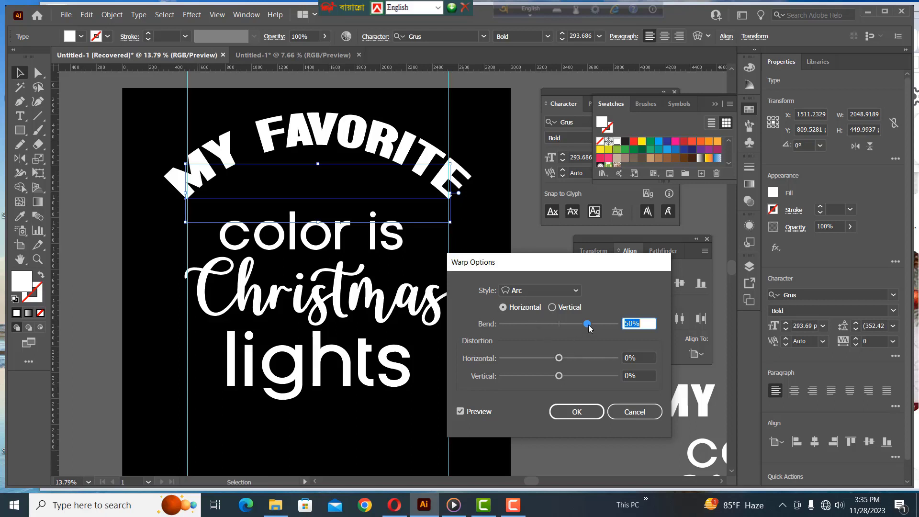
{"action": "left_click_drag", "start_coordinate": [588, 325], "coordinate": [578, 325]}
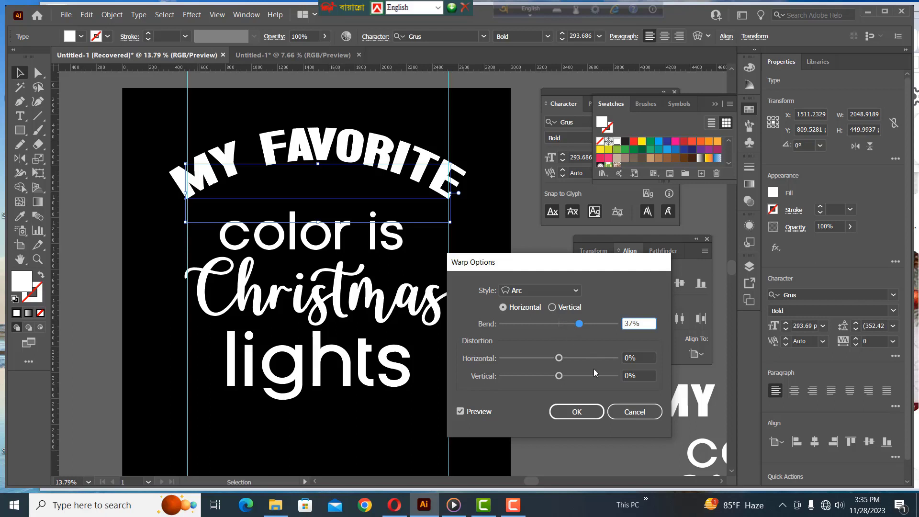
{"action": "left_click", "coordinate": [572, 411]}
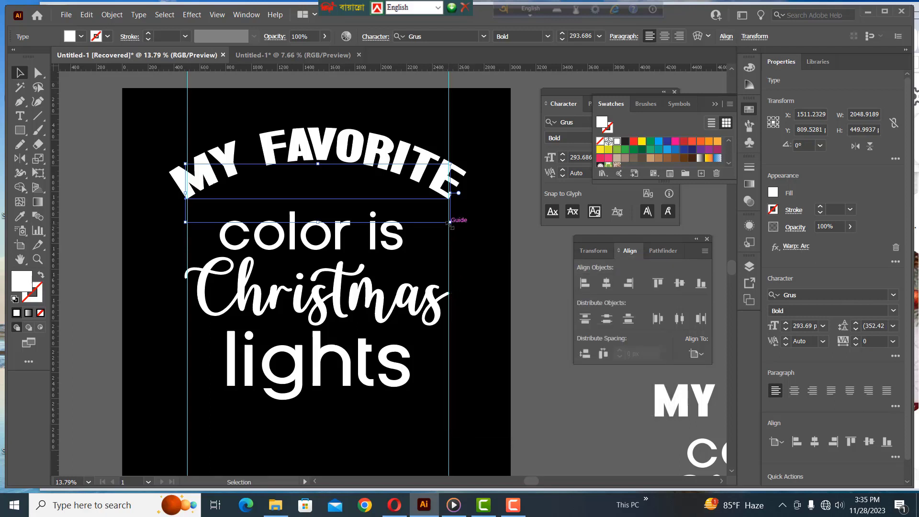
{"action": "left_click_drag", "start_coordinate": [449, 223], "coordinate": [440, 220]}
{"action": "left_click", "coordinate": [414, 138]}
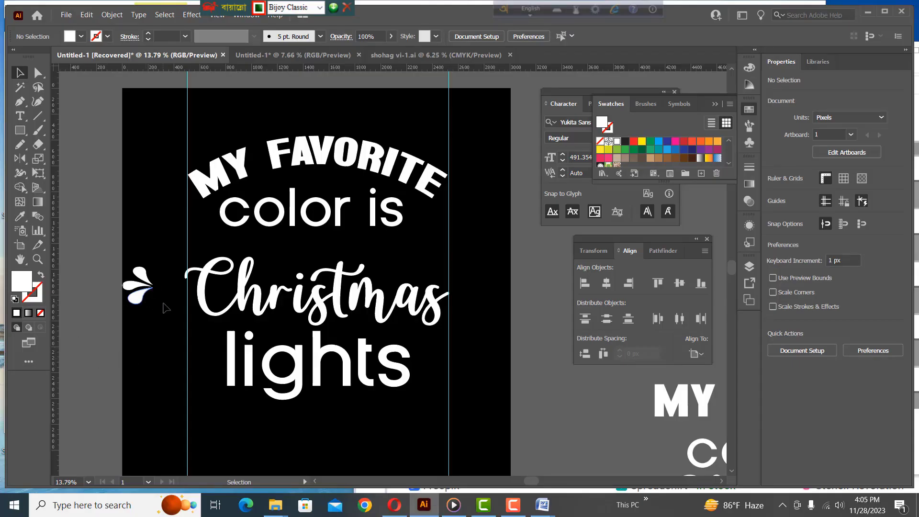
Adjust the three-leaf ornament beside "Christmas" so it points straight at the word, and deselect it.
{"action": "left_click_drag", "start_coordinate": [151, 290], "coordinate": [161, 300]}
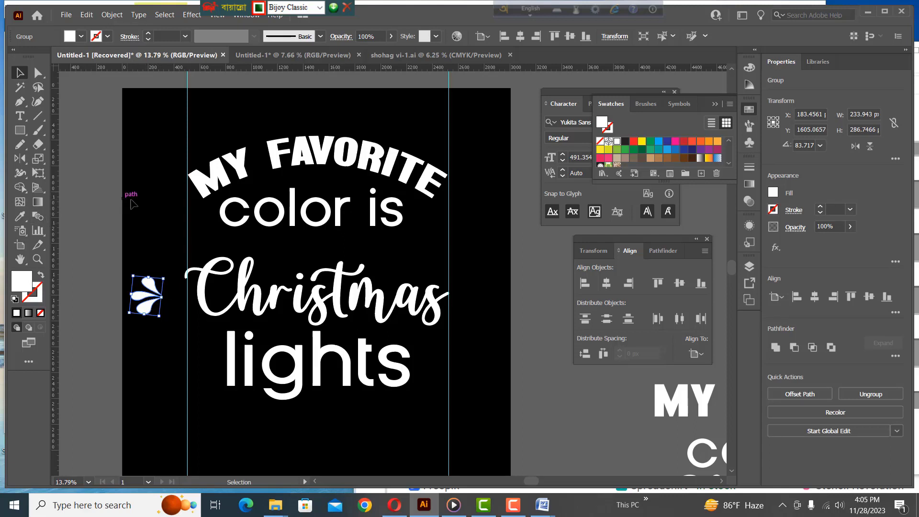
{"action": "left_click", "coordinate": [96, 189]}
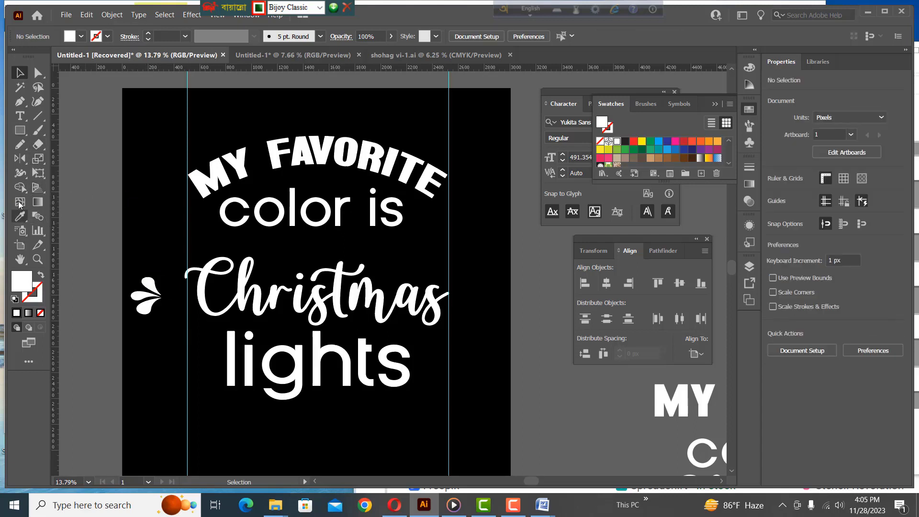
Draw a small curved white leaf shape with the Pen tool beside the word "MY", above the three-leaf ornament.
{"action": "left_click", "coordinate": [18, 105]}
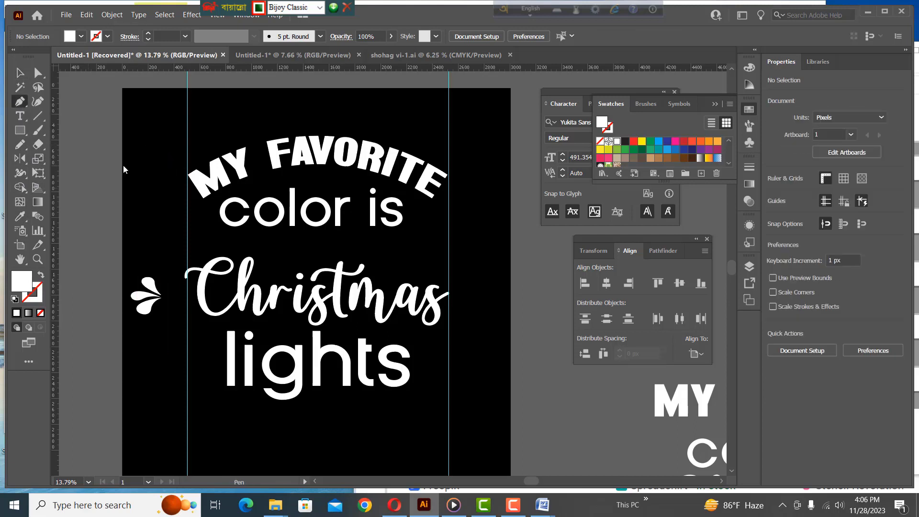
{"action": "left_click_drag", "start_coordinate": [141, 248], "coordinate": [137, 173]}
{"action": "left_click", "coordinate": [146, 141]}
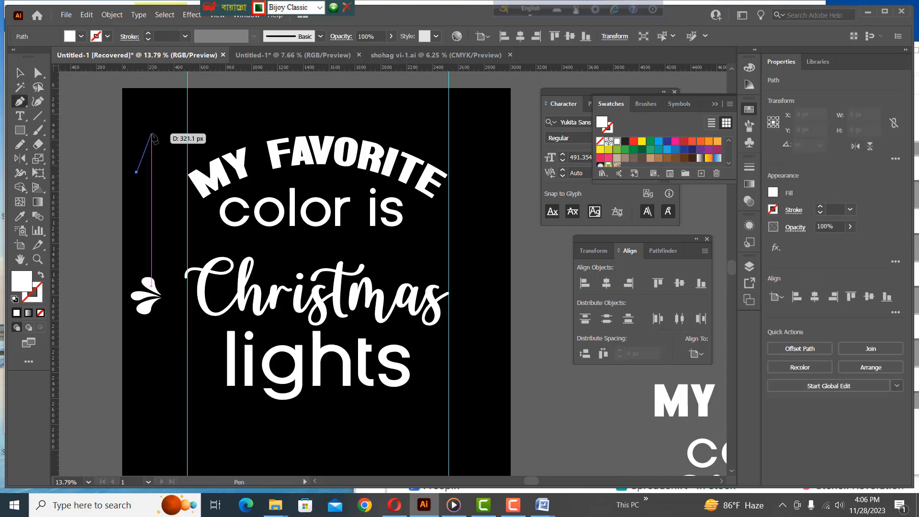
{"action": "left_click_drag", "start_coordinate": [147, 140], "coordinate": [159, 130]}
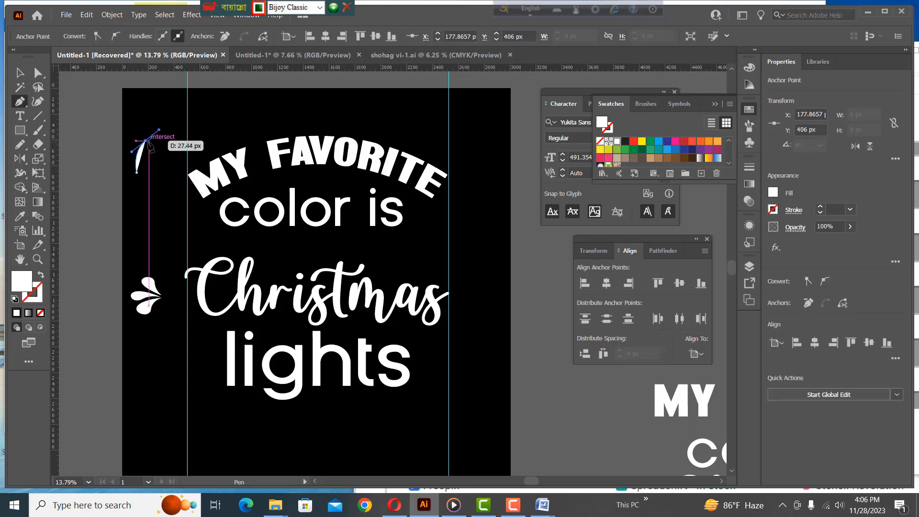
{"action": "left_click", "coordinate": [145, 141]}
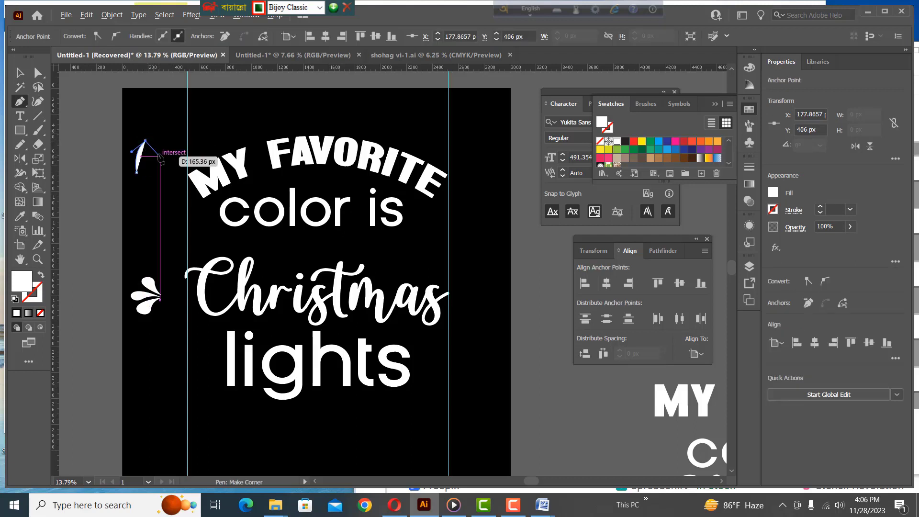
{"action": "left_click", "coordinate": [154, 150]}
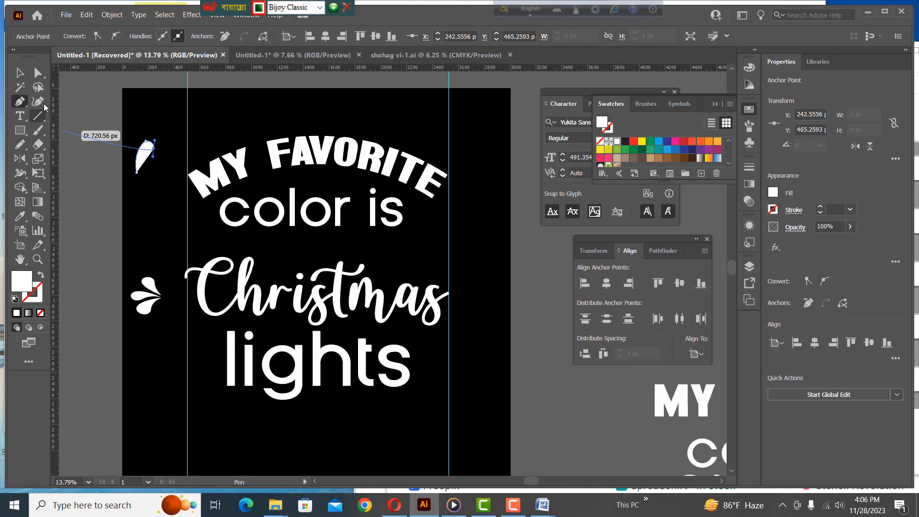
{"action": "left_click", "coordinate": [20, 73]}
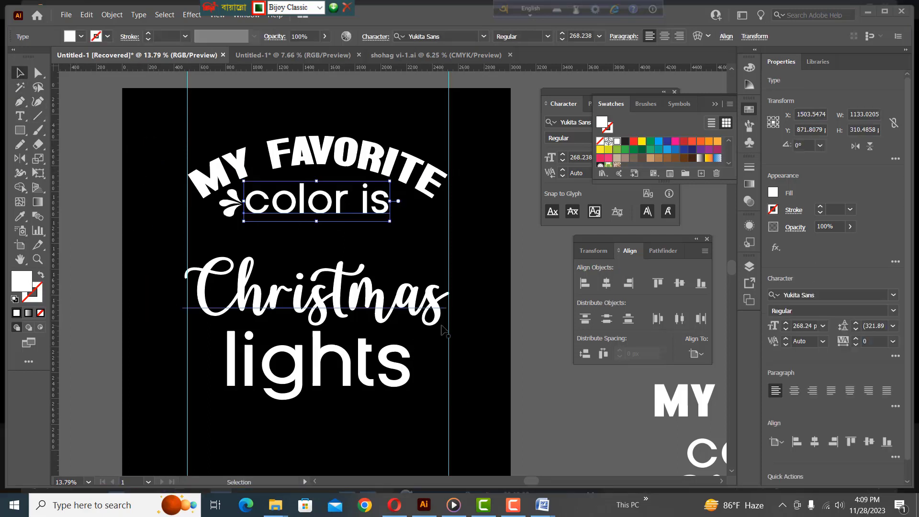
Reflect a copy of the three-leaf ornament across the vertical axis and place it at the other end of "color is".
{"action": "left_click", "coordinate": [234, 212]}
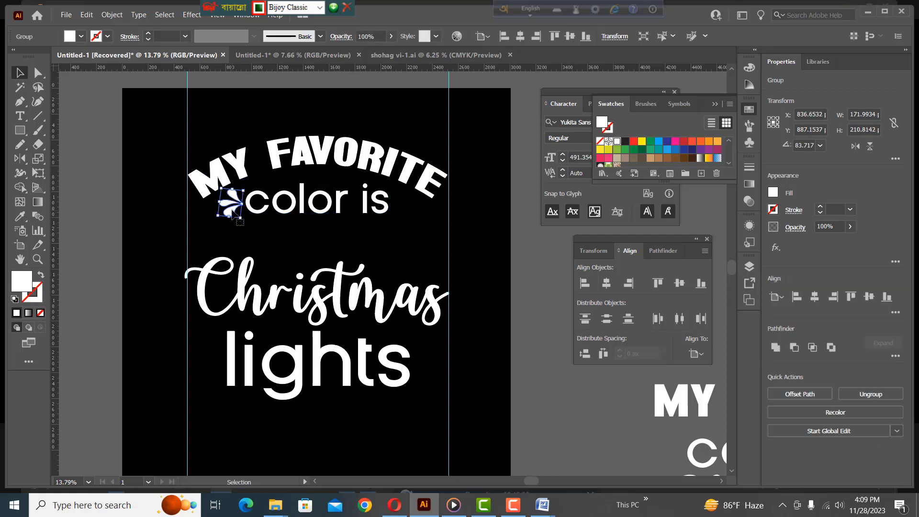
{"action": "right_click", "coordinate": [234, 214]}
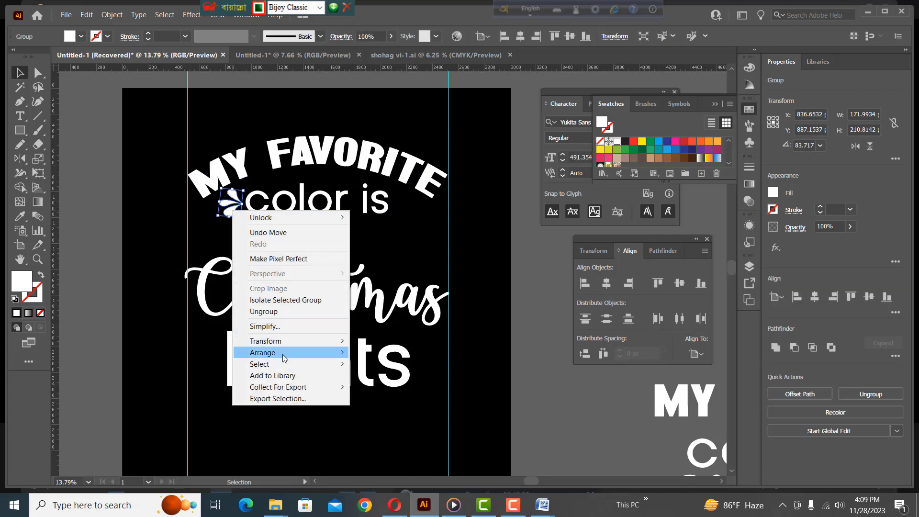
{"action": "mouse_move", "coordinate": [273, 342]}
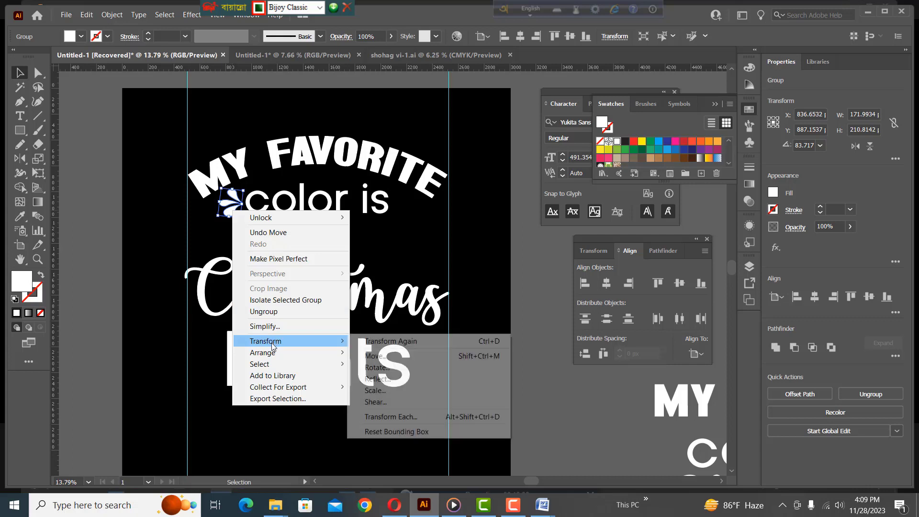
{"action": "left_click", "coordinate": [378, 379]}
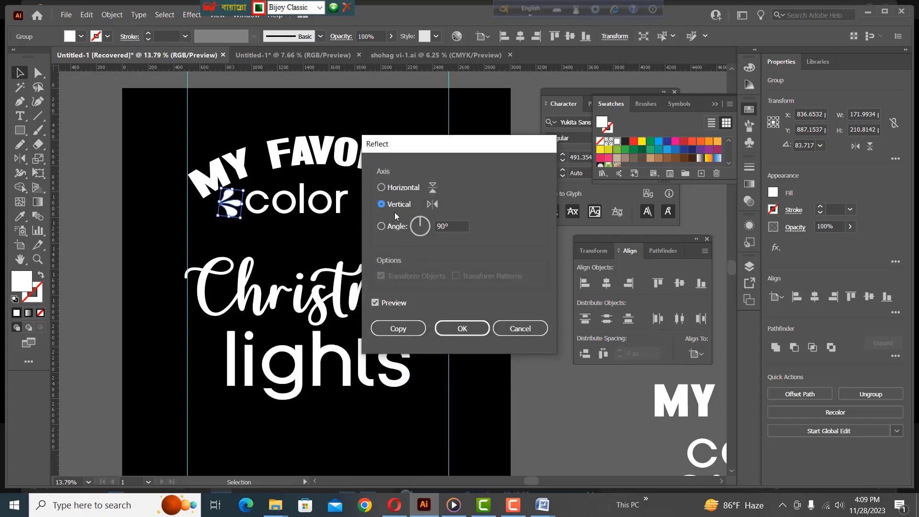
{"action": "left_click", "coordinate": [393, 328]}
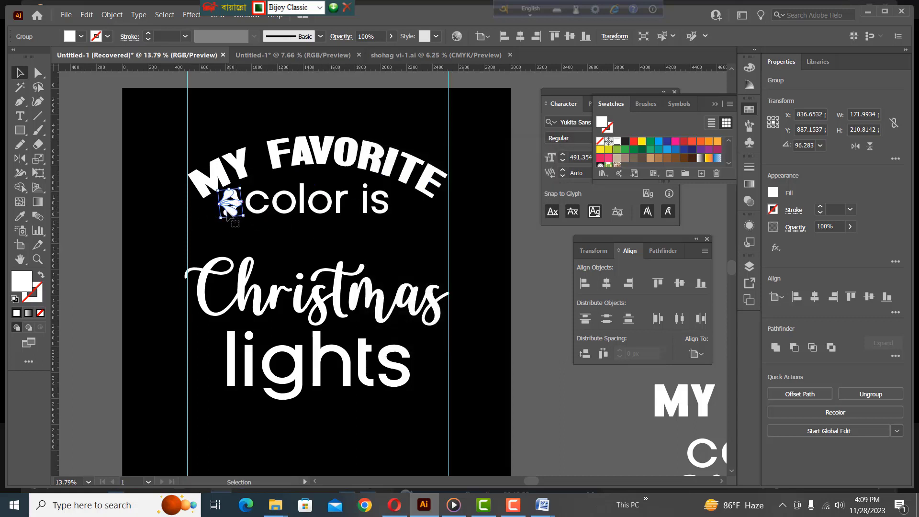
{"action": "left_click_drag", "start_coordinate": [234, 204], "coordinate": [401, 216]}
Move the "Christmas" text up about 274 px so it sits directly beneath "color is".
{"action": "left_click", "coordinate": [282, 299]}
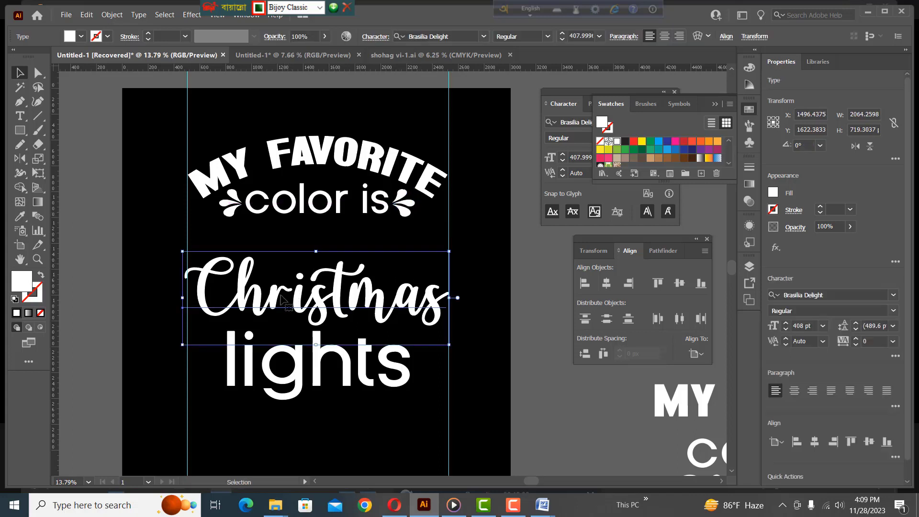
{"action": "left_click_drag", "start_coordinate": [272, 305], "coordinate": [273, 271]}
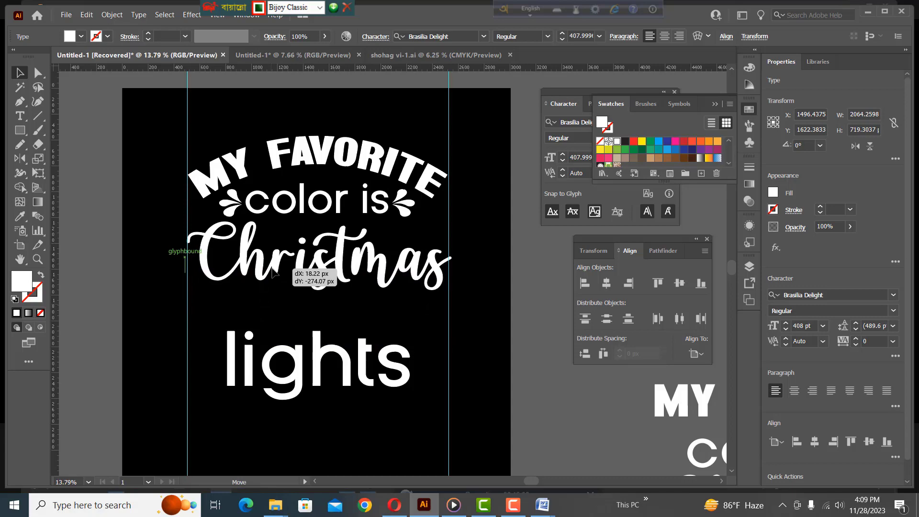
{"action": "left_click_drag", "start_coordinate": [272, 271], "coordinate": [272, 271]}
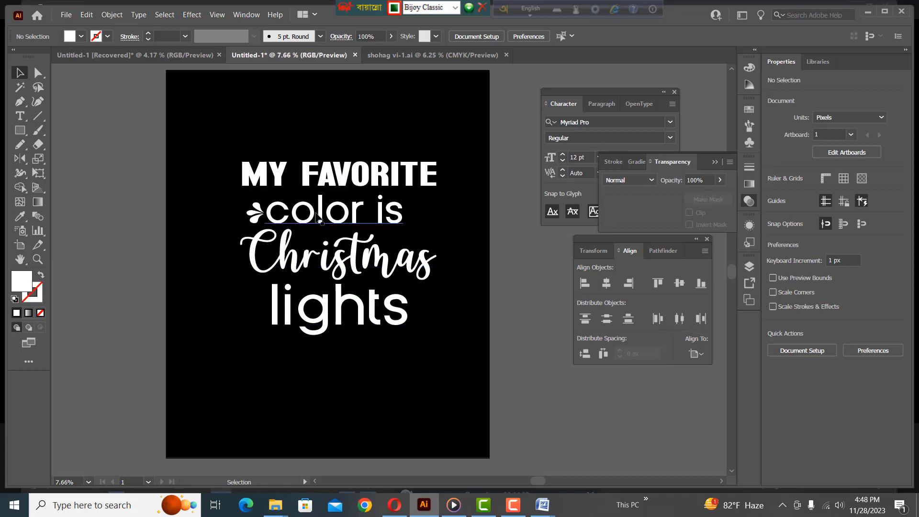
In the Untitled-1 document with the unwarped lettering, ungroup the text lines and deselect them.
{"action": "left_click", "coordinate": [288, 259]}
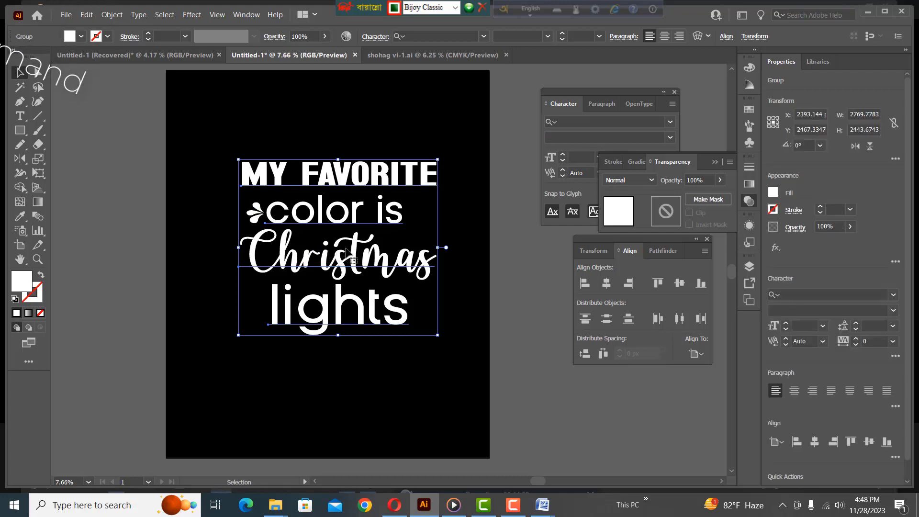
{"action": "right_click", "coordinate": [346, 252]}
{"action": "left_click", "coordinate": [388, 351]}
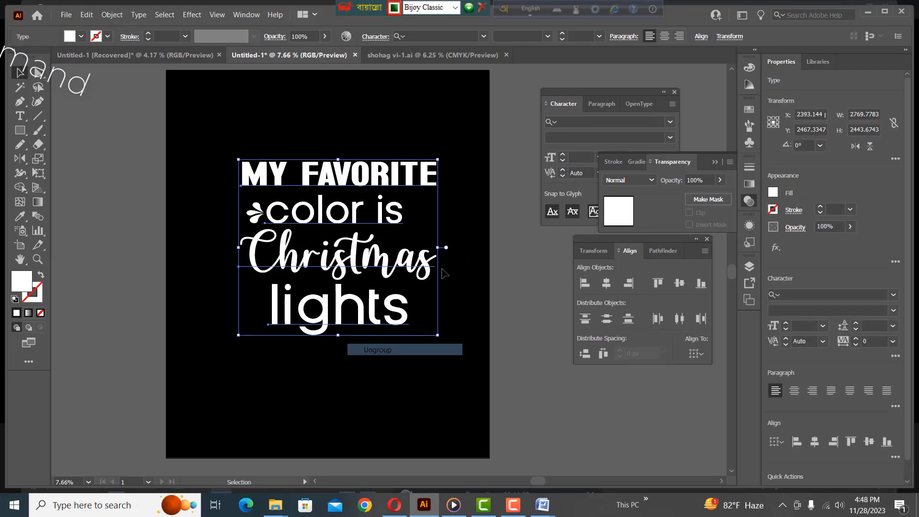
{"action": "left_click", "coordinate": [455, 248]}
Convert the "color is" and "MY FAVORITE" text lines to outlines.
{"action": "left_click", "coordinate": [319, 216]}
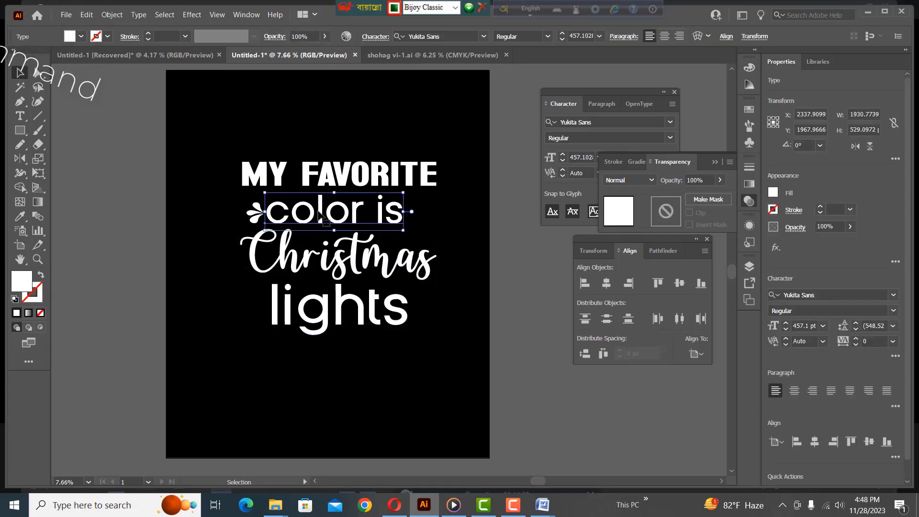
{"action": "right_click", "coordinate": [320, 215]}
{"action": "left_click", "coordinate": [349, 313]}
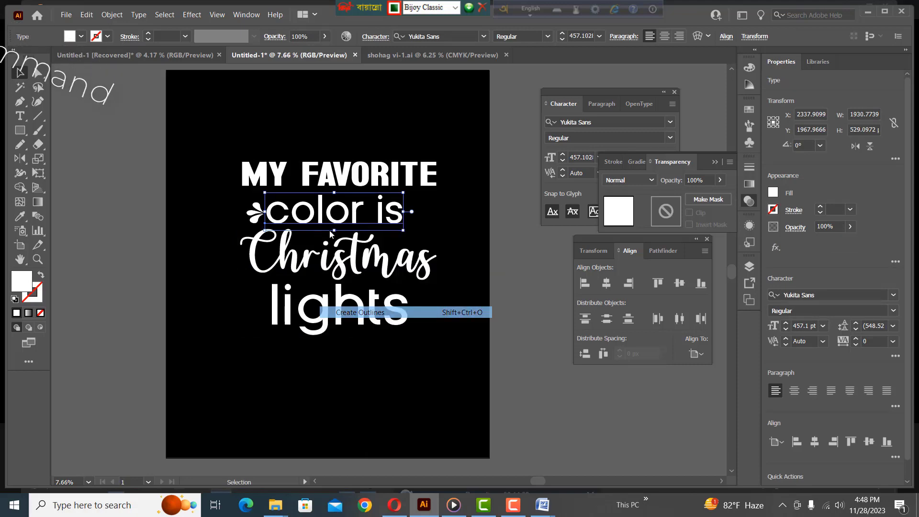
{"action": "left_click", "coordinate": [323, 170]}
{"action": "right_click", "coordinate": [323, 172]}
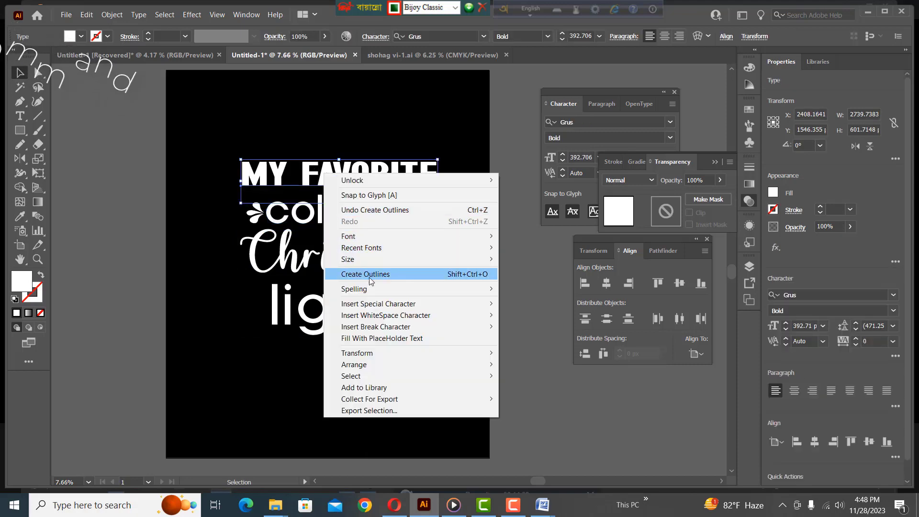
{"action": "left_click", "coordinate": [371, 280]}
Convert the "Christmas" and "lights" text lines to outlines and deselect the artwork.
{"action": "left_click", "coordinate": [308, 259]}
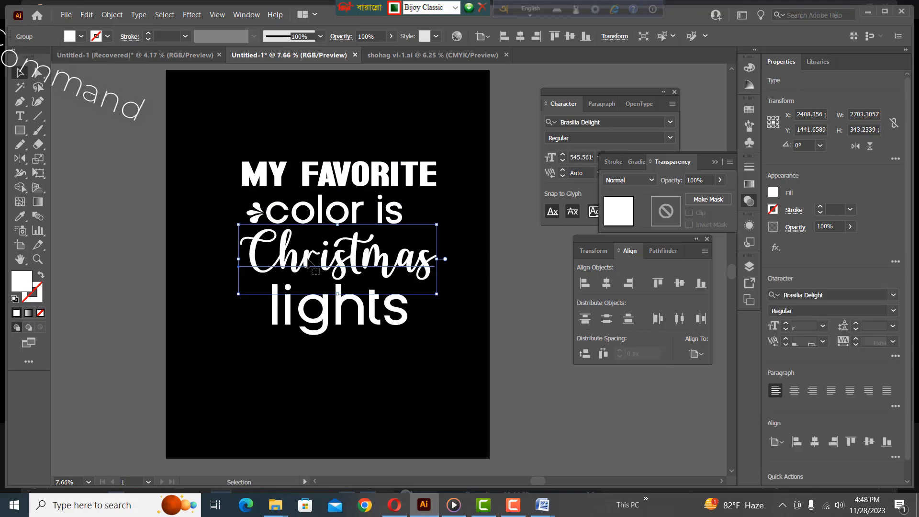
{"action": "right_click", "coordinate": [309, 258]}
{"action": "left_click", "coordinate": [352, 115]}
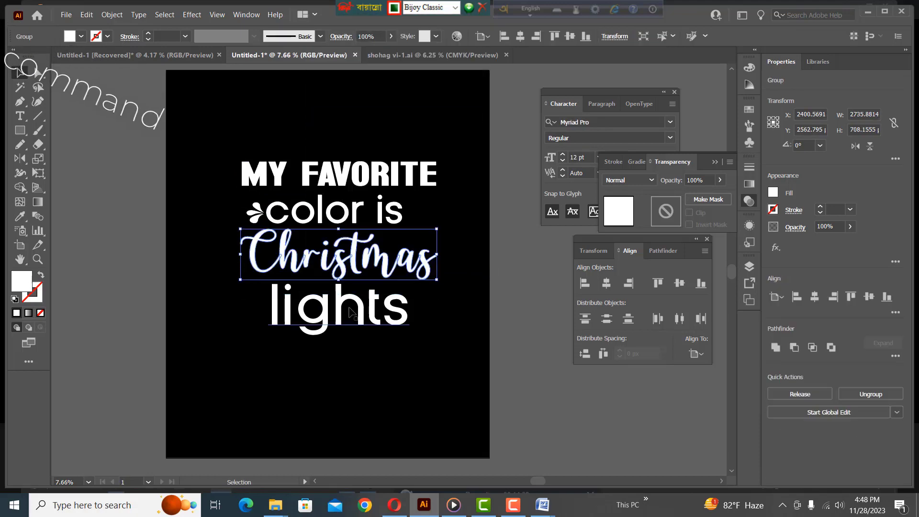
{"action": "left_click", "coordinate": [328, 313]}
{"action": "right_click", "coordinate": [329, 313]}
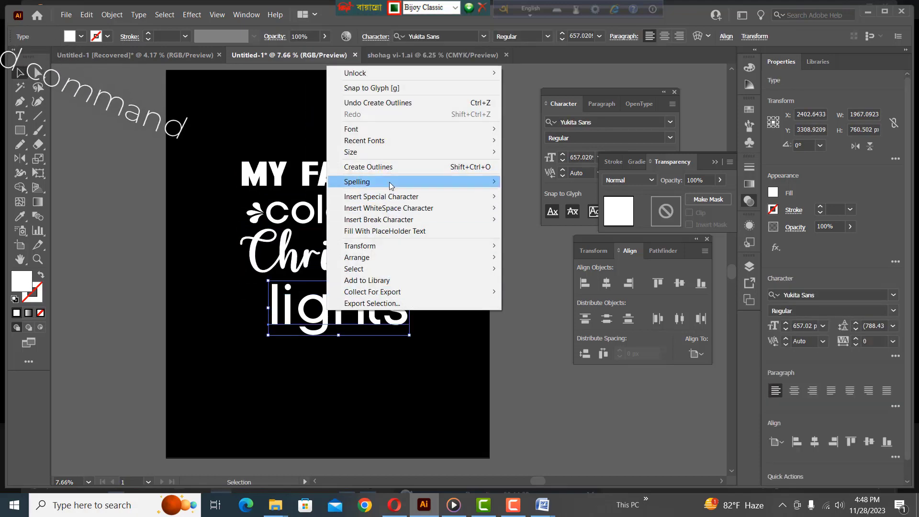
{"action": "left_click", "coordinate": [386, 166]}
{"action": "left_click", "coordinate": [461, 198]}
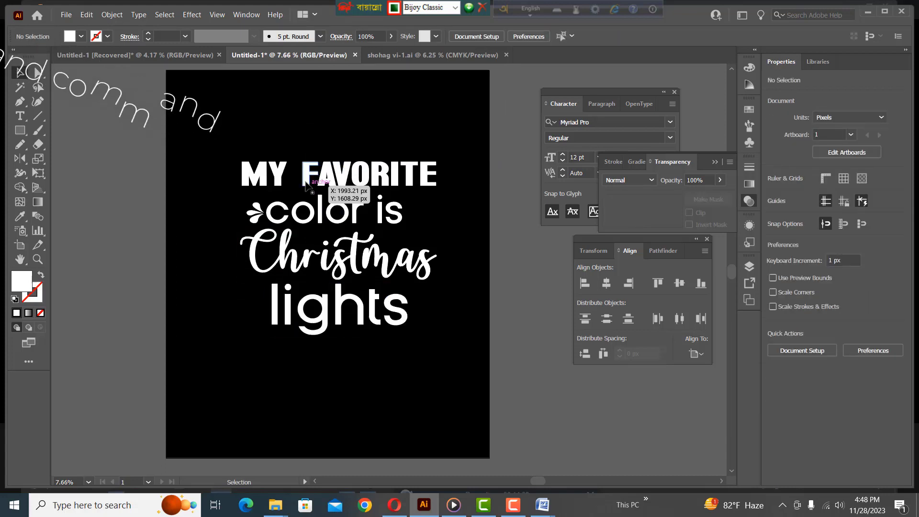
Rotate the outlined "Christmas" about 3.31° and move it up so it slightly overlaps "color is".
{"action": "left_click", "coordinate": [294, 249]}
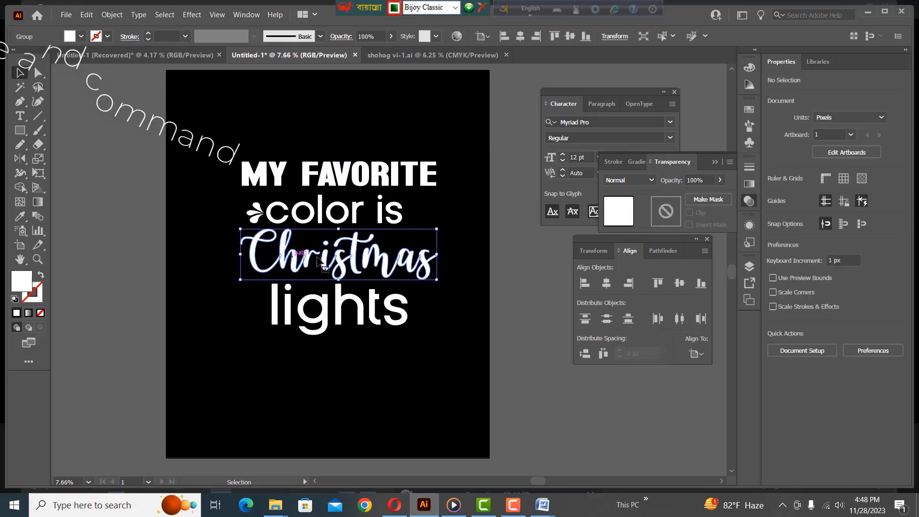
{"action": "left_click_drag", "start_coordinate": [441, 285], "coordinate": [441, 275]}
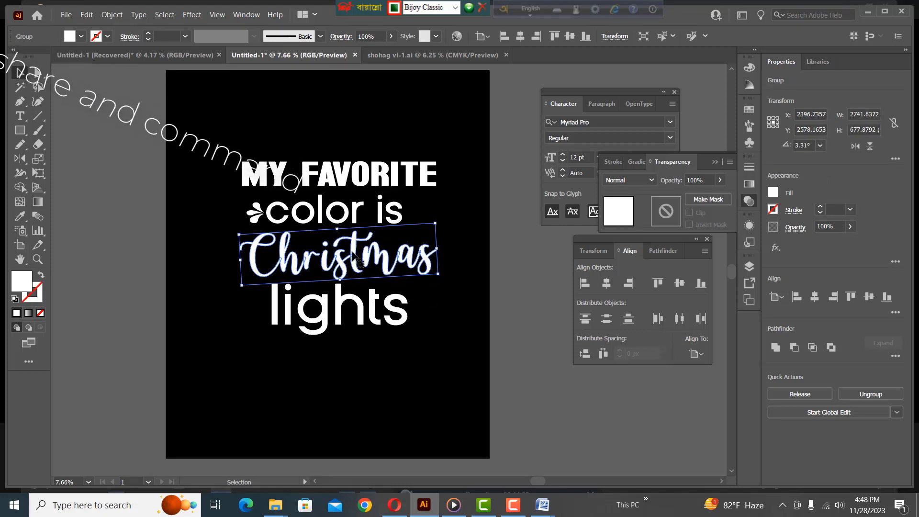
{"action": "mouse_move", "coordinate": [354, 264]}
{"action": "left_mouse_down"}
{"action": "mouse_move", "coordinate": [363, 246]}
{"action": "mouse_move", "coordinate": [356, 249]}
{"action": "left_mouse_up"}
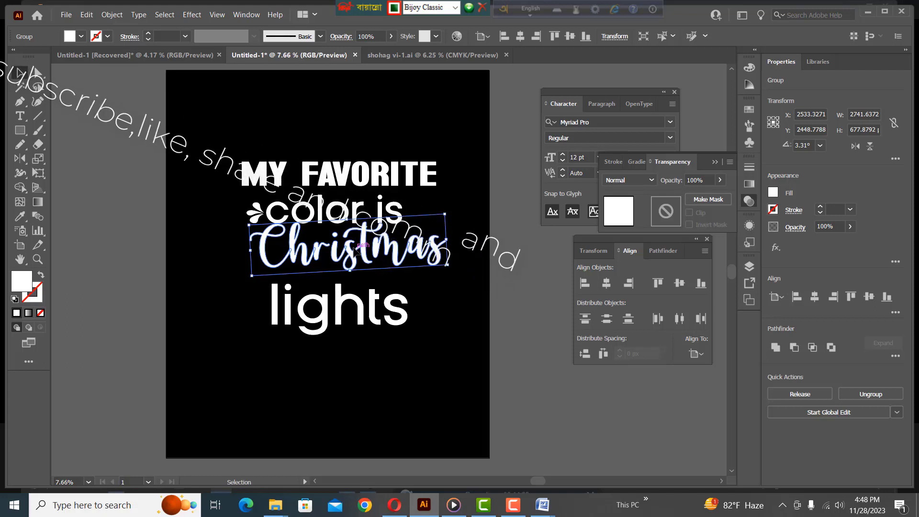
{"action": "left_click_drag", "start_coordinate": [357, 250], "coordinate": [345, 248]}
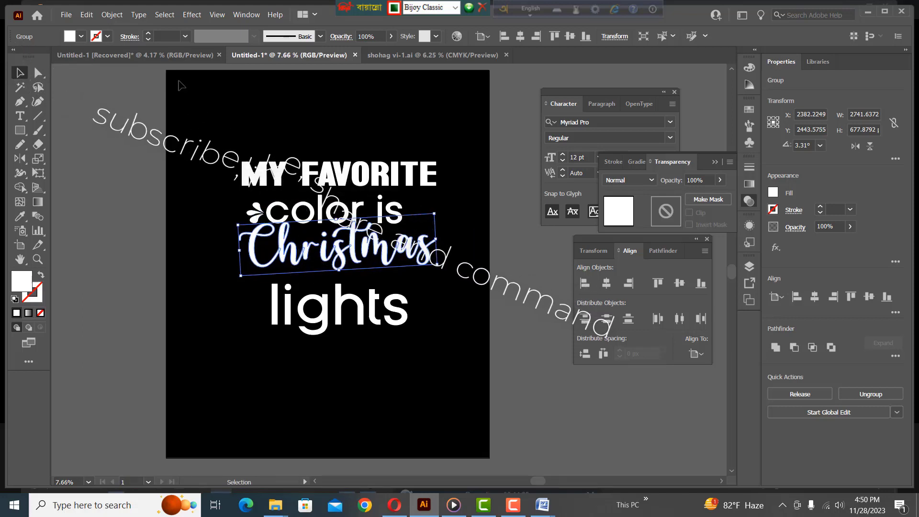
Create an offset path of 49 px with round joins around the outlined "Christmas".
{"action": "left_click", "coordinate": [112, 15]}
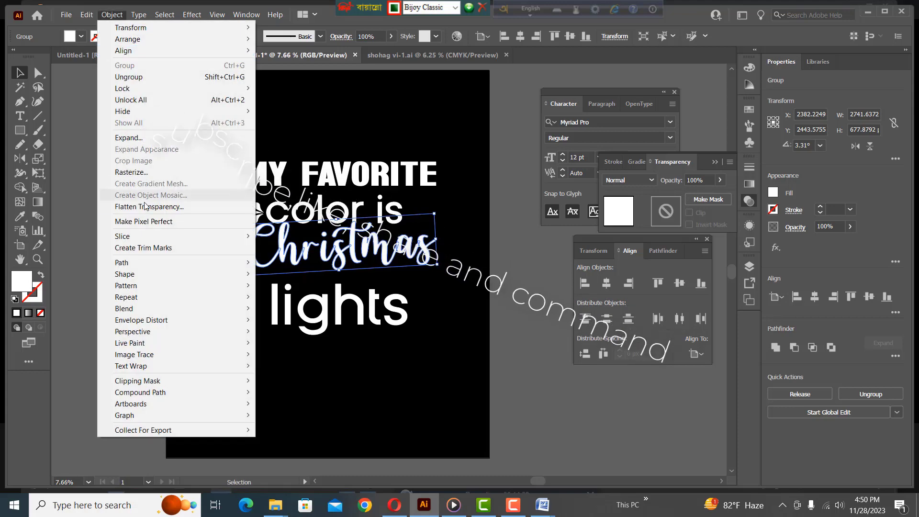
{"action": "mouse_move", "coordinate": [144, 267]}
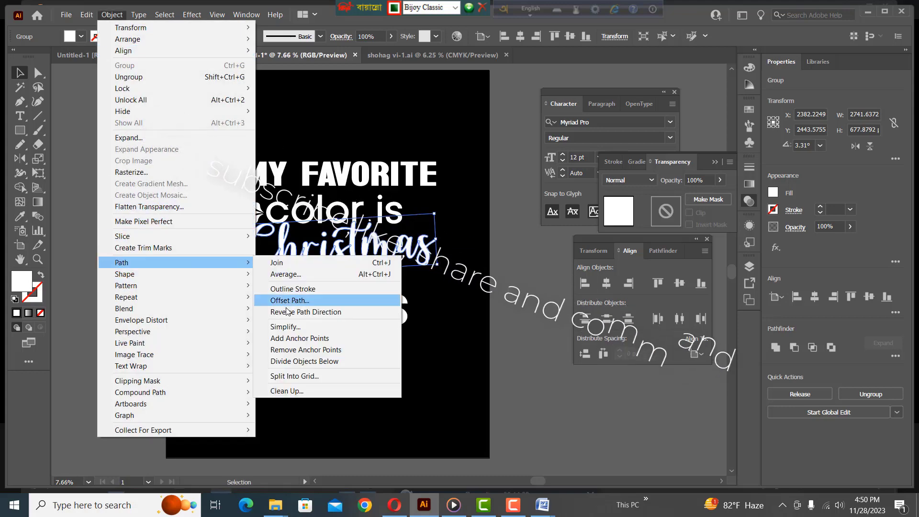
{"action": "left_click", "coordinate": [320, 300]}
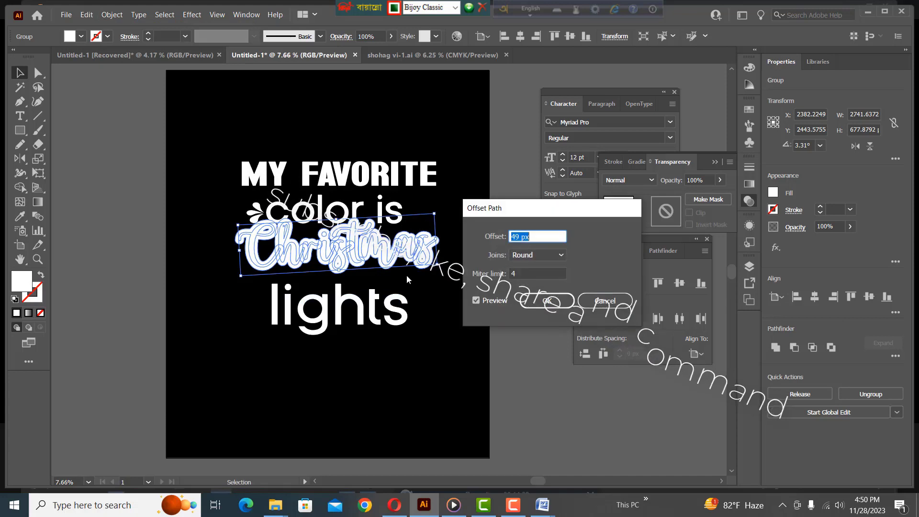
{"action": "left_click", "coordinate": [550, 303]}
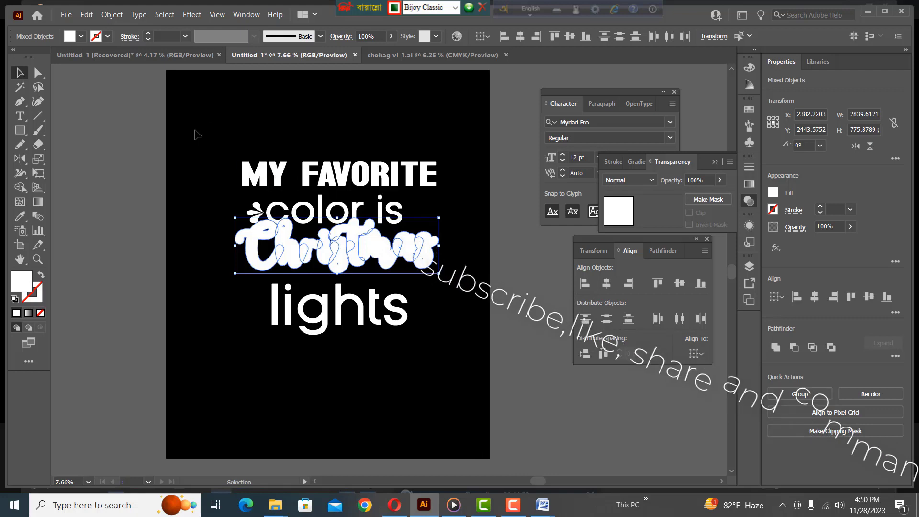
Fill the offset shape behind "Christmas" with black and deselect it.
{"action": "left_click", "coordinate": [81, 37]}
{"action": "left_click", "coordinate": [34, 58]}
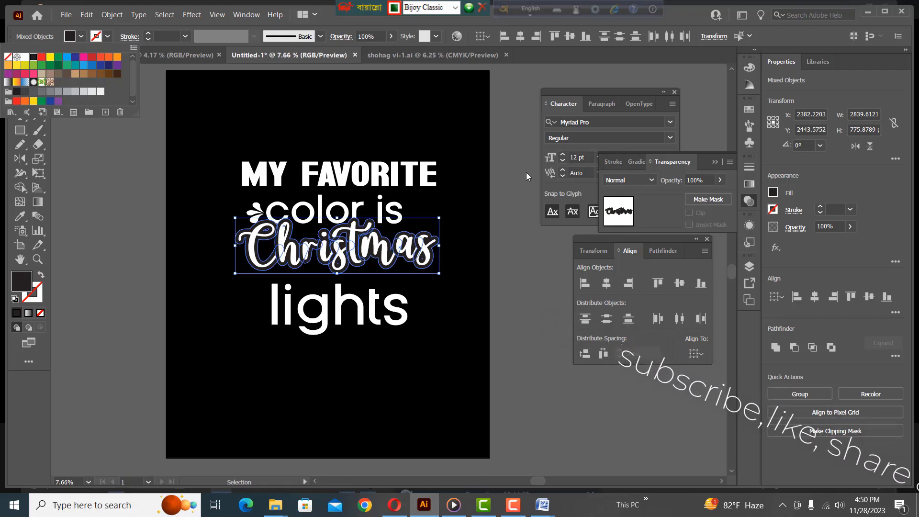
{"action": "left_click", "coordinate": [626, 206]}
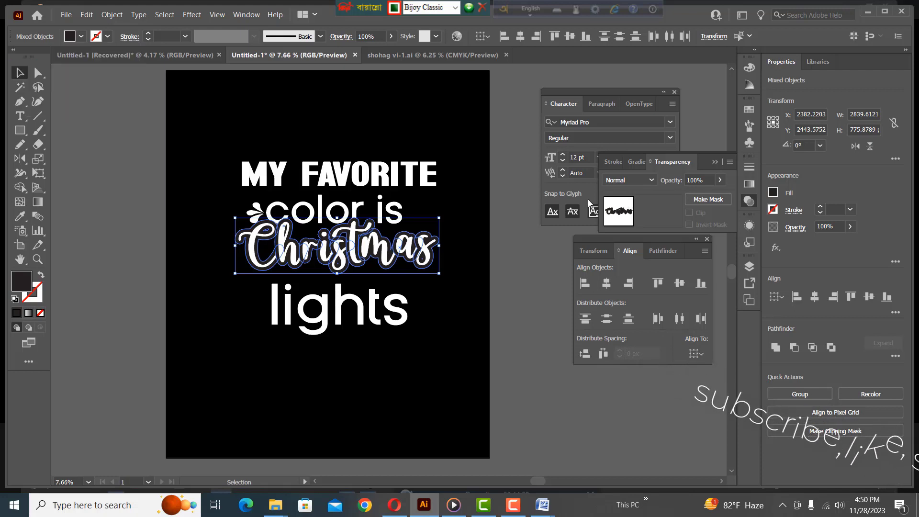
{"action": "left_click", "coordinate": [481, 247]}
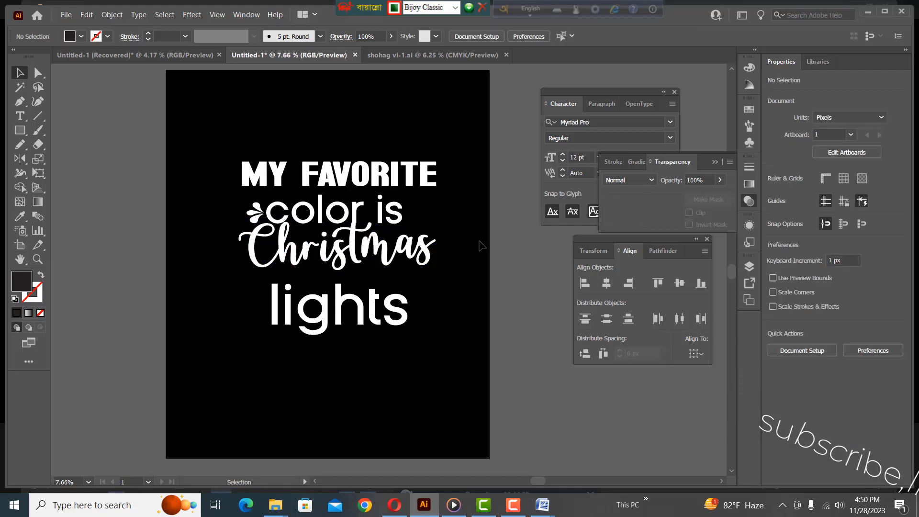
Paste the black offset "Christmas" shape in front inside the opacity mask of "color is" and return to editing the artwork.
{"action": "left_click", "coordinate": [322, 215]}
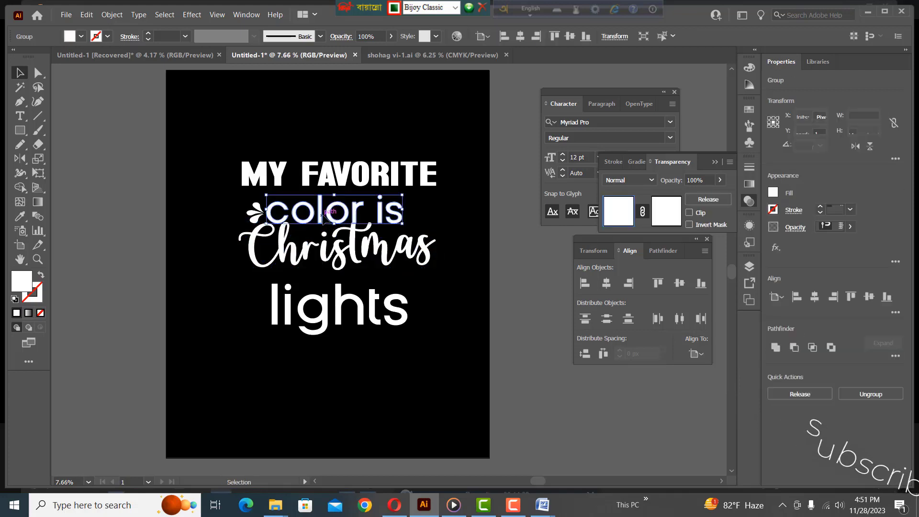
{"action": "left_click", "coordinate": [662, 220]}
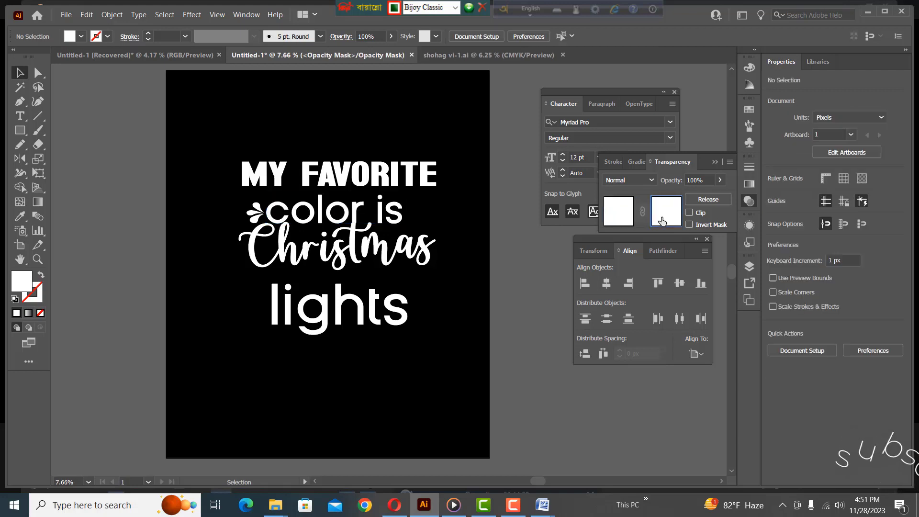
{"action": "key", "text": "ctrl+f"}
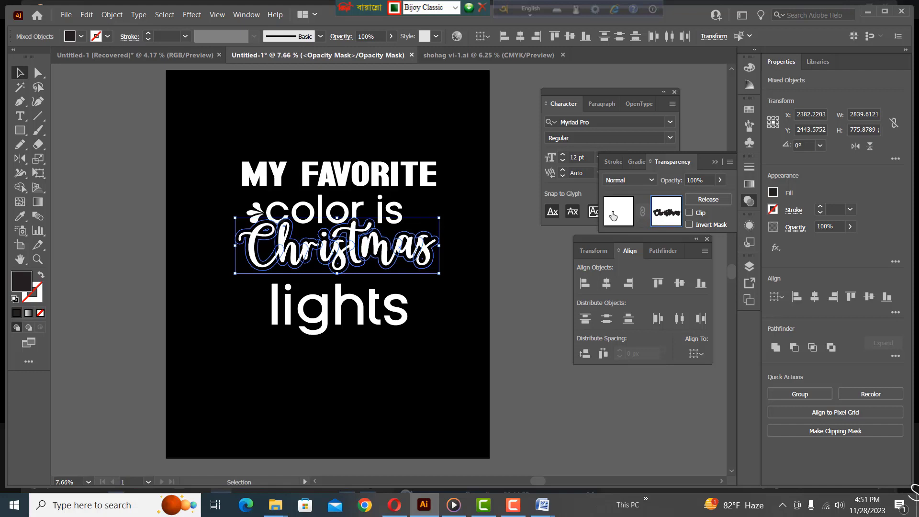
{"action": "left_click", "coordinate": [615, 216]}
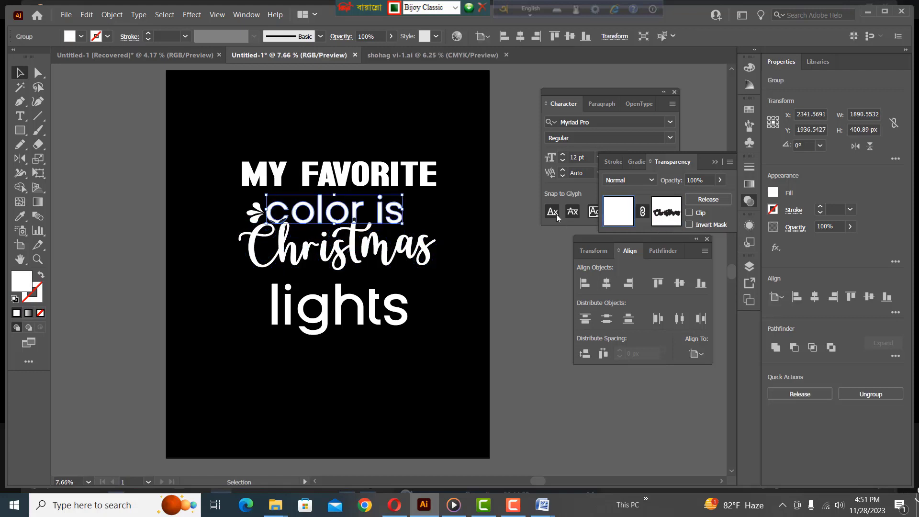
{"action": "left_click", "coordinate": [257, 211]}
{"action": "right_click", "coordinate": [257, 215]}
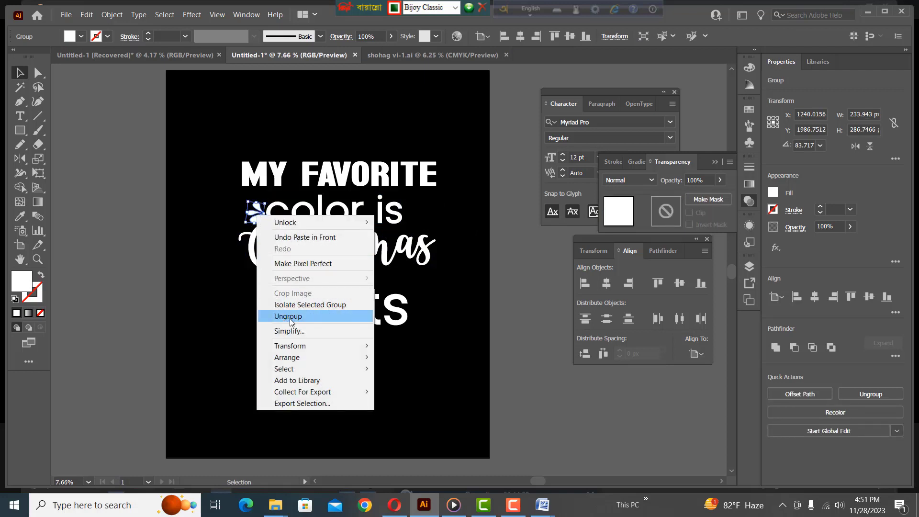
{"action": "mouse_move", "coordinate": [299, 346]}
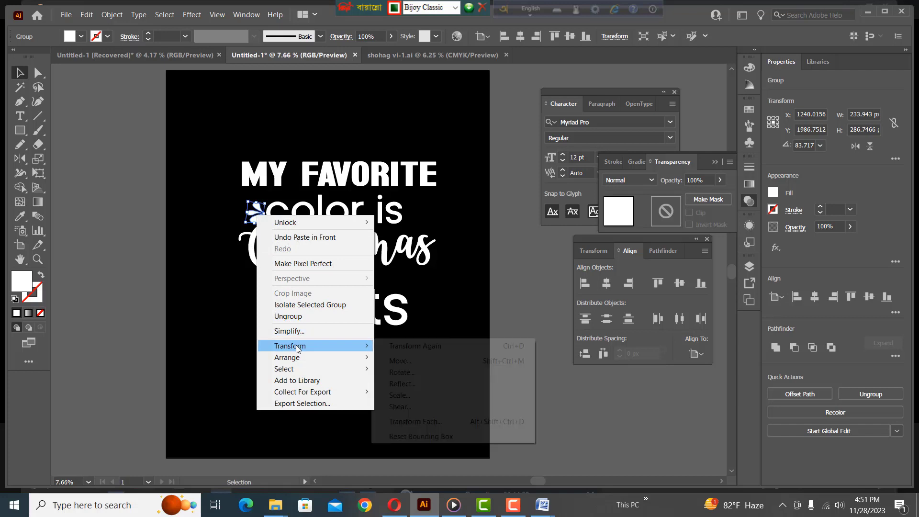
{"action": "left_click", "coordinate": [403, 384]}
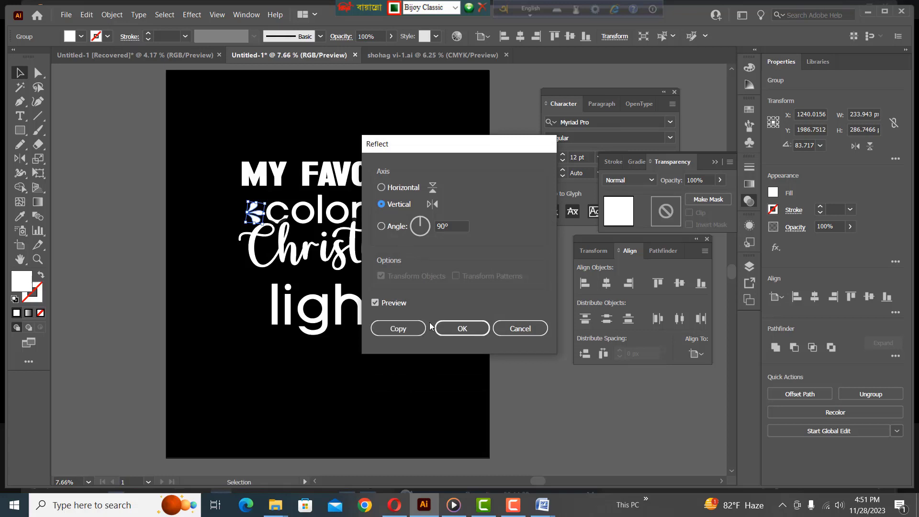
{"action": "left_click", "coordinate": [520, 329]}
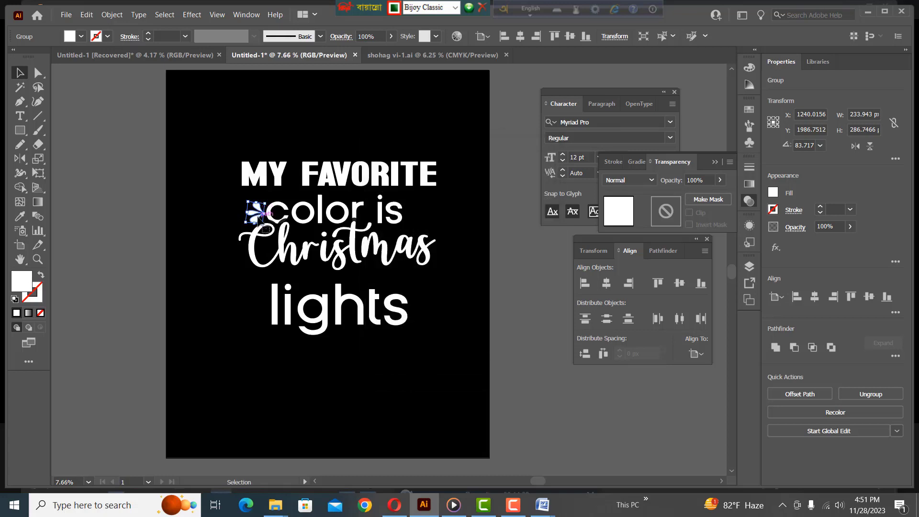
Duplicate the ornament before "color is" to the other end of that line, flip the copy horizontally and deselect it.
{"action": "left_click_drag", "start_coordinate": [261, 220], "coordinate": [421, 223]}
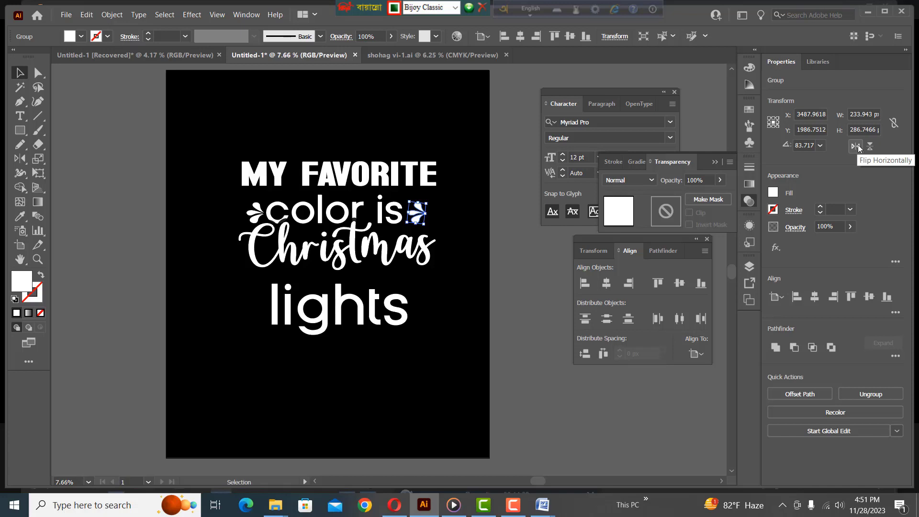
{"action": "left_click", "coordinate": [858, 147]}
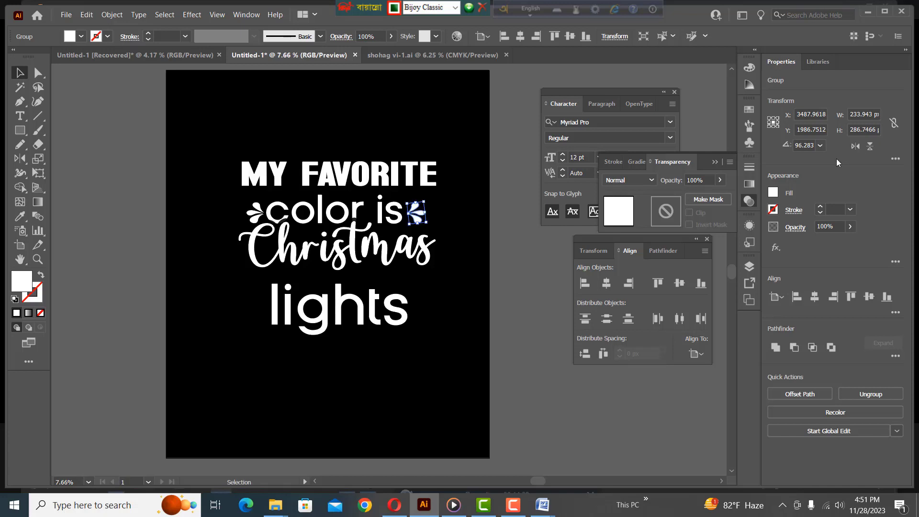
{"action": "left_click", "coordinate": [480, 241]}
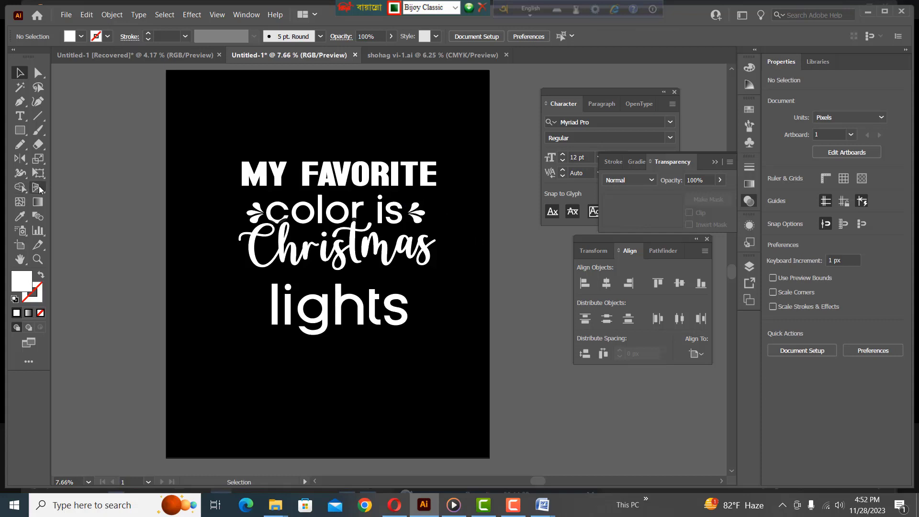
Show the rulers and place vertical guides at the swash starting "Christmas" and at the end of "MY FAVORITE".
{"action": "key", "text": "ctrl+r"}
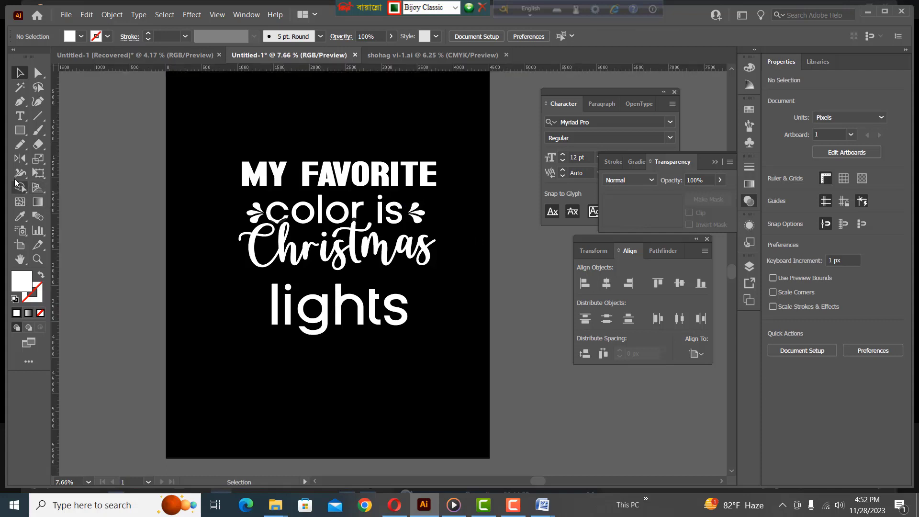
{"action": "left_click_drag", "start_coordinate": [140, 191], "coordinate": [242, 189]}
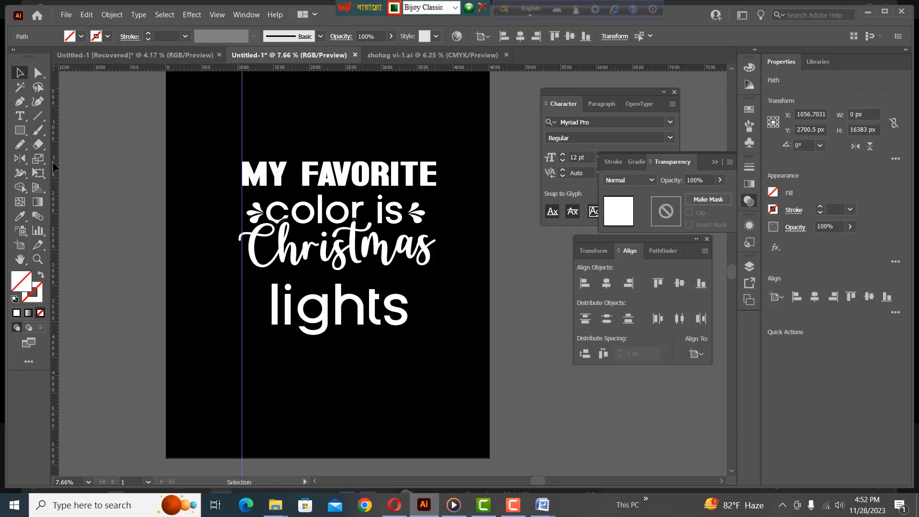
{"action": "left_click_drag", "start_coordinate": [55, 166], "coordinate": [436, 203]}
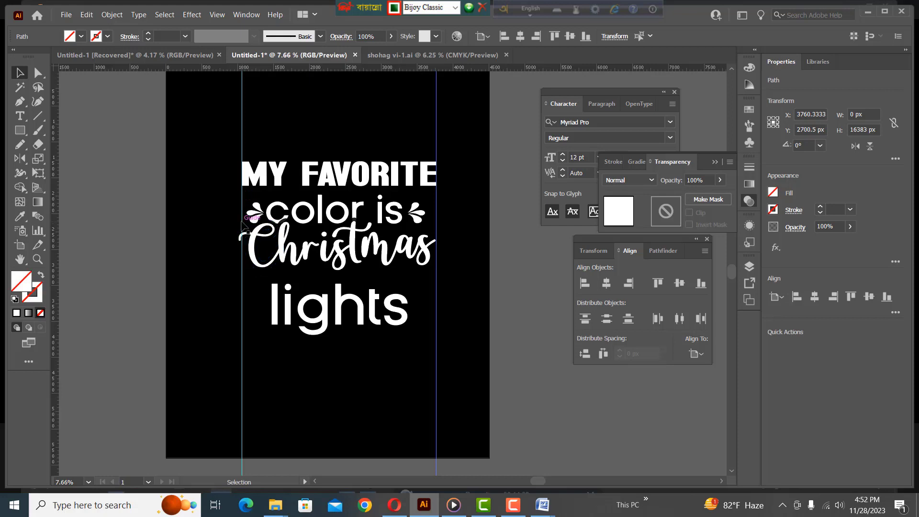
{"action": "left_click_drag", "start_coordinate": [244, 232], "coordinate": [239, 225]}
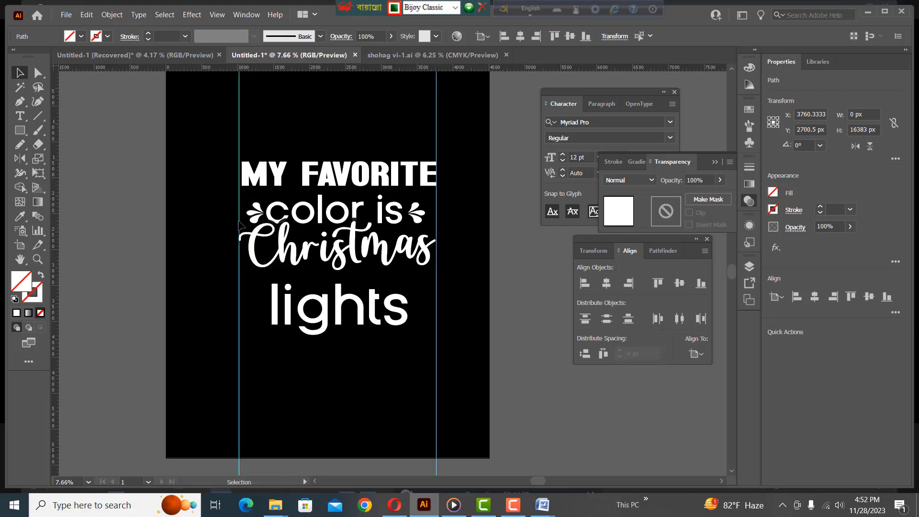
Nudge "MY FAVORITE" 37 px left to the first guide and stretch its width to reach the second guide.
{"action": "left_click", "coordinate": [284, 176]}
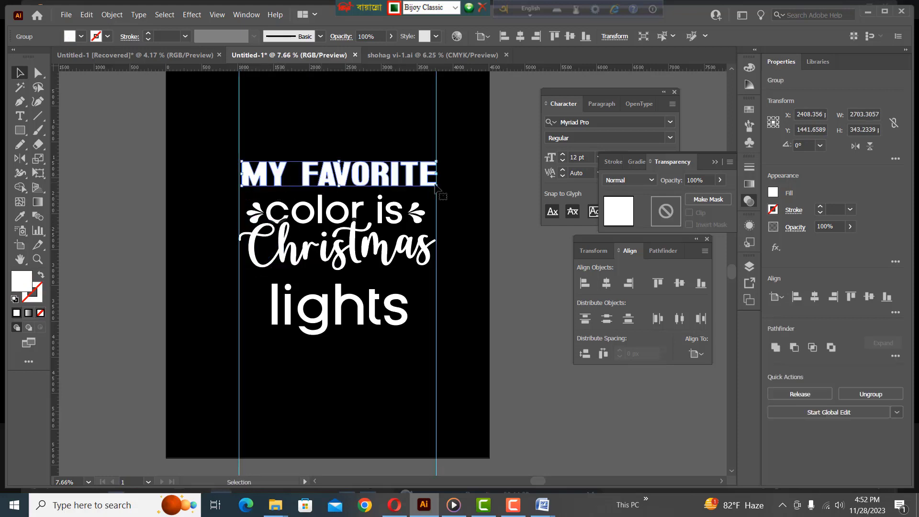
{"action": "key", "text": "Left"}
{"action": "key", "text": "Left"}
{"action": "key", "text": "Left"}
{"action": "key", "text": "Left"}
{"action": "key", "text": "Left"}
{"action": "key", "text": "Left"}
{"action": "key", "text": "Left"}
{"action": "key", "text": "Left"}
{"action": "key", "text": "Left"}
{"action": "key", "text": "Left"}
{"action": "key", "text": "Left"}
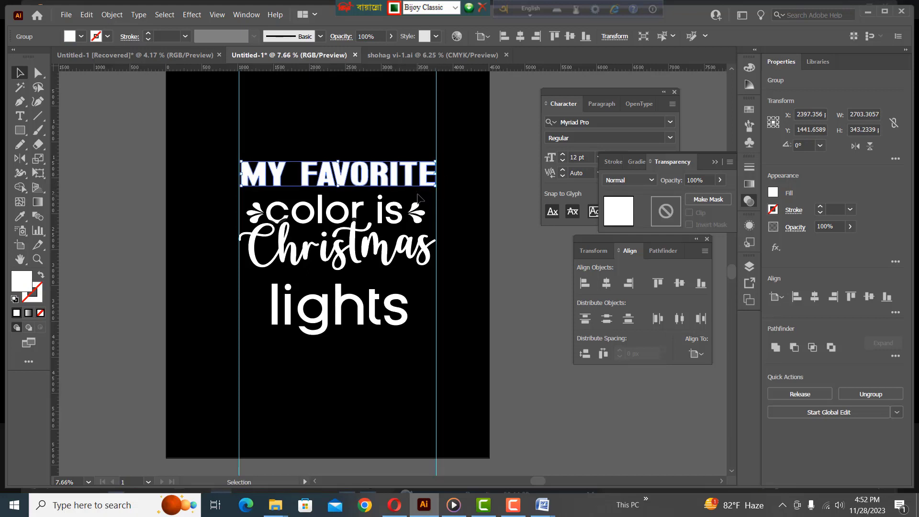
{"action": "key", "text": "Left"}
{"action": "key", "text": "Left"}
{"action": "key", "text": "Left"}
{"action": "key", "text": "Left"}
{"action": "key", "text": "Left"}
{"action": "key", "text": "Left"}
{"action": "key", "text": "Left"}
{"action": "key", "text": "Left"}
{"action": "key", "text": "Left"}
{"action": "key", "text": "Left"}
{"action": "key", "text": "Left"}
{"action": "key", "text": "Left"}
{"action": "key", "text": "Left"}
{"action": "key", "text": "Left"}
{"action": "key", "text": "Left"}
{"action": "key", "text": "Left"}
{"action": "key", "text": "Left"}
{"action": "key", "text": "Left"}
{"action": "key", "text": "Left"}
{"action": "key", "text": "Left"}
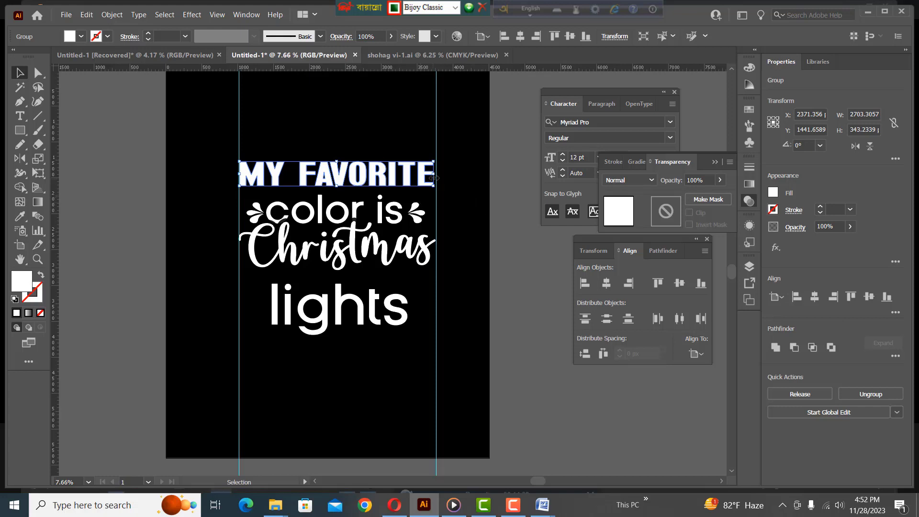
{"action": "left_click_drag", "start_coordinate": [434, 178], "coordinate": [438, 175]}
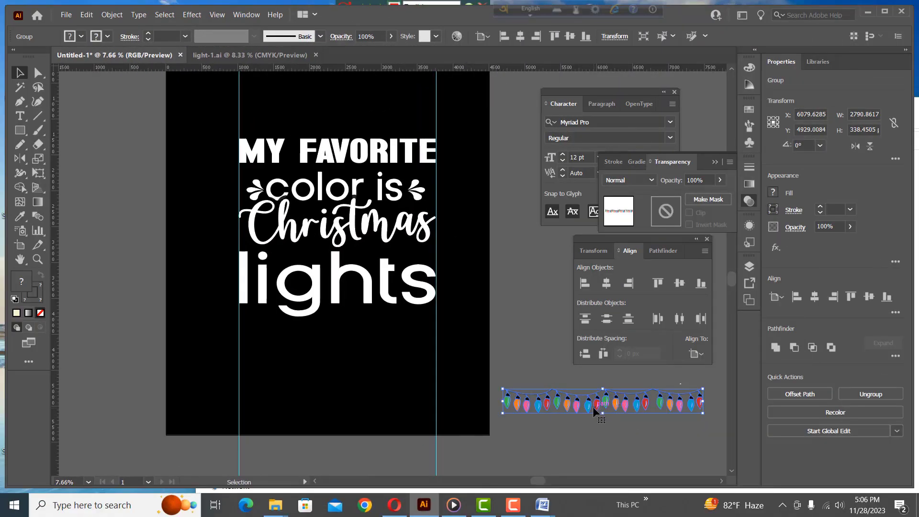
Move the colored bulb string below "lights", narrow it to about 2699 px wide, center it between the guides and deselect it.
{"action": "left_click_drag", "start_coordinate": [592, 406], "coordinate": [331, 344]}
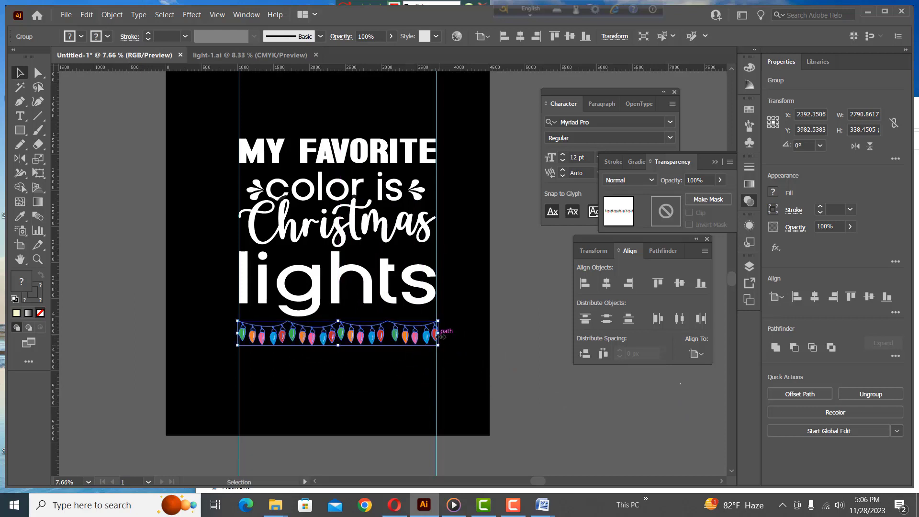
{"action": "left_click_drag", "start_coordinate": [439, 340], "coordinate": [437, 337]}
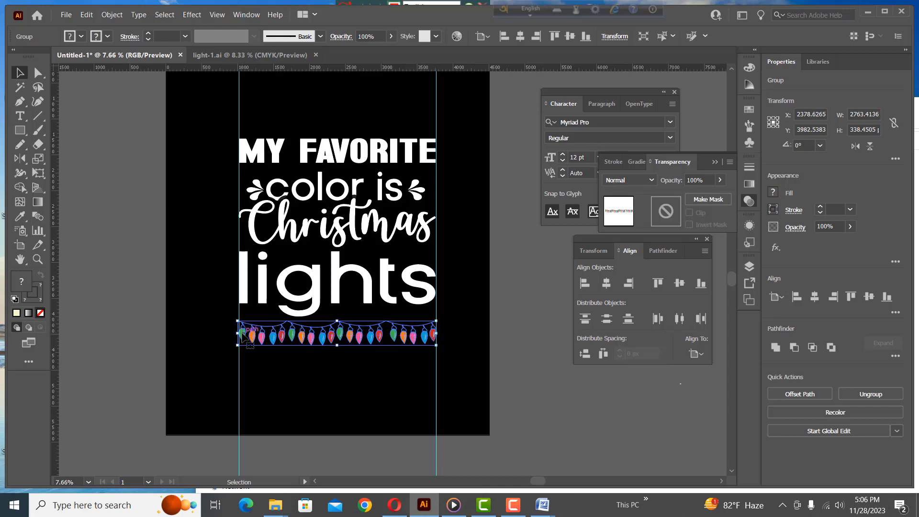
{"action": "left_click_drag", "start_coordinate": [240, 333], "coordinate": [244, 334]}
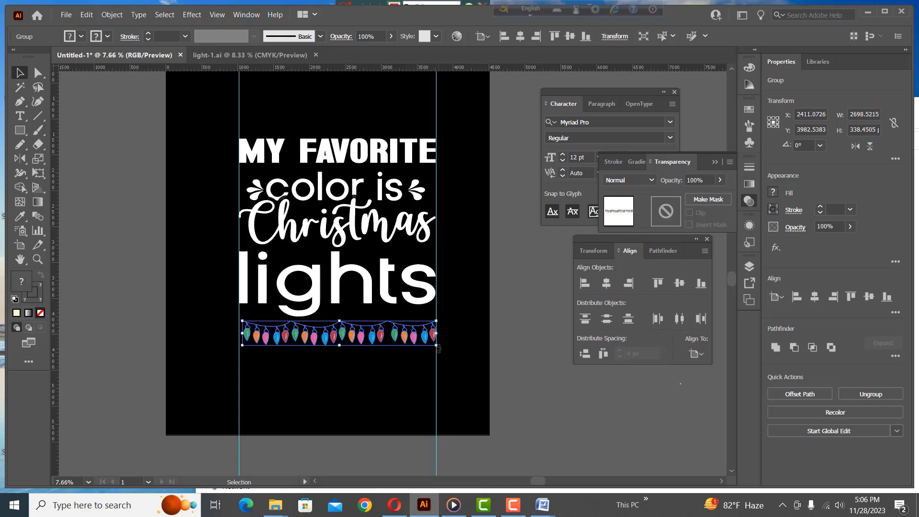
{"action": "left_click_drag", "start_coordinate": [408, 337], "coordinate": [407, 341]}
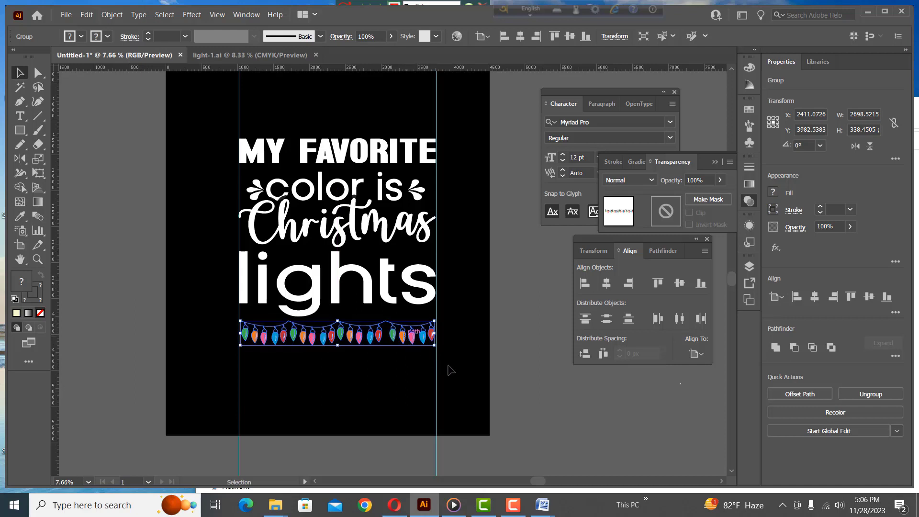
{"action": "left_click", "coordinate": [461, 369]}
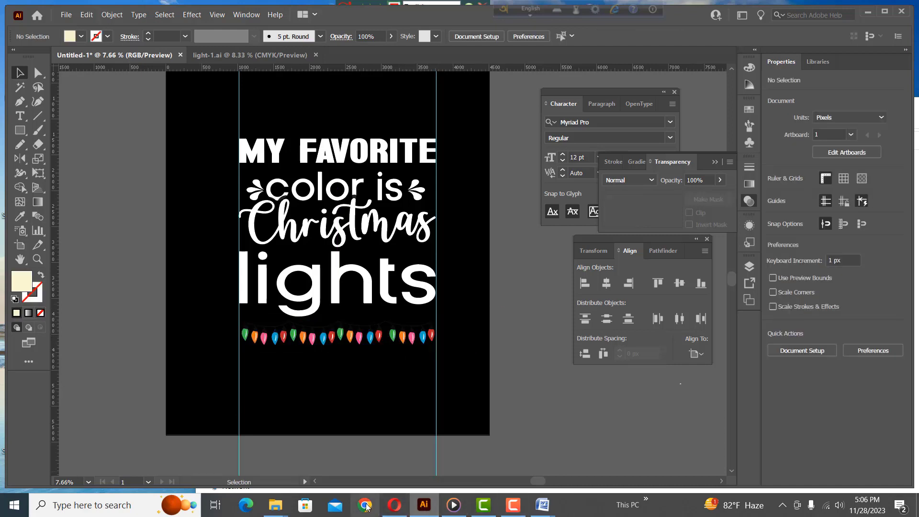
Switch to the Opera browser, find the Etsy string lights image among the related results and copy a screenshot of its three strings.
{"action": "left_click", "coordinate": [395, 505]}
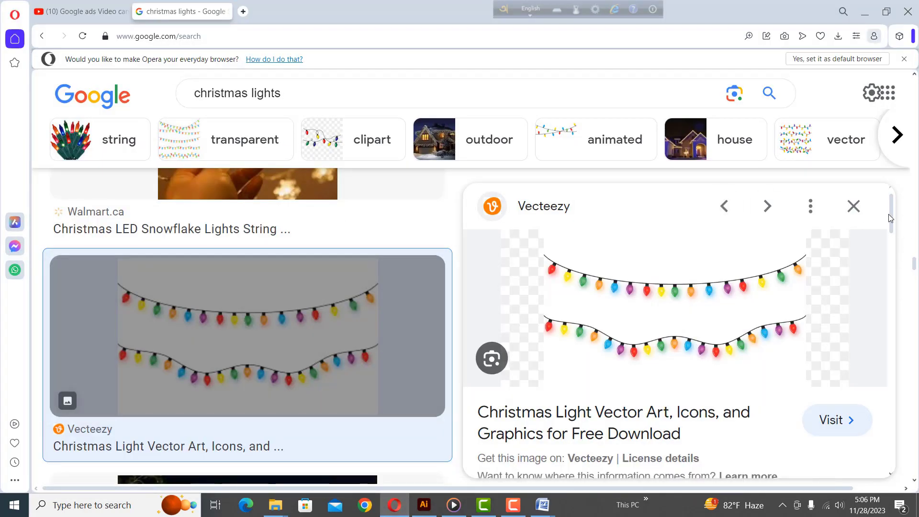
{"action": "left_click_drag", "start_coordinate": [888, 214], "coordinate": [896, 298]}
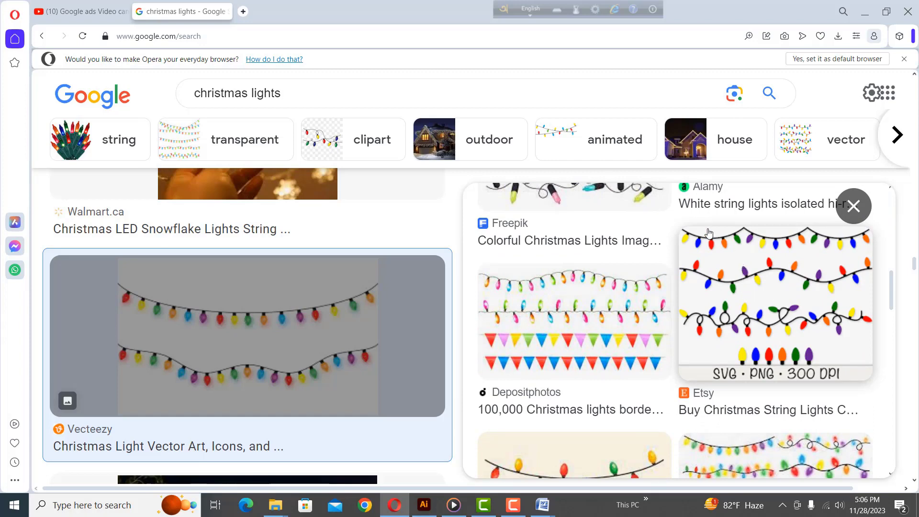
{"action": "key", "text": "Print"}
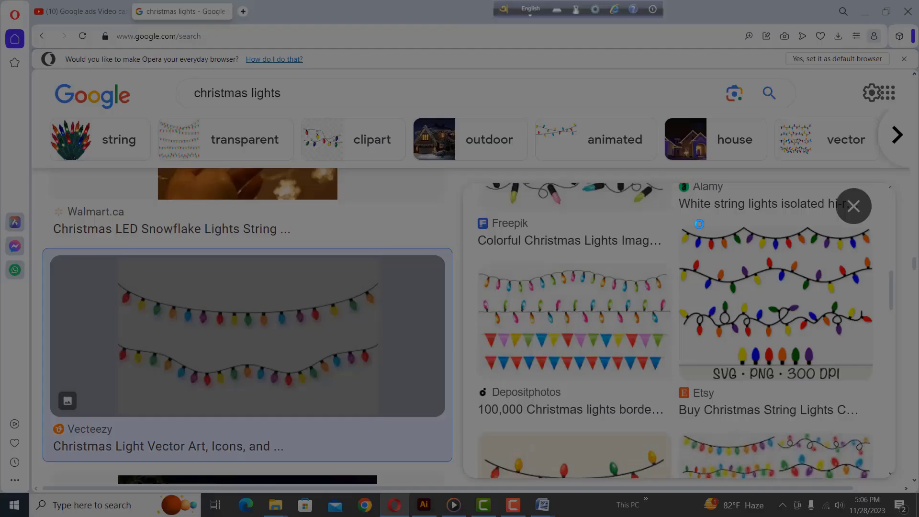
{"action": "mouse_move", "coordinate": [682, 222]}
{"action": "left_mouse_down"}
{"action": "mouse_move", "coordinate": [818, 259]}
{"action": "mouse_move", "coordinate": [877, 330]}
{"action": "mouse_move", "coordinate": [874, 345]}
{"action": "left_mouse_up"}
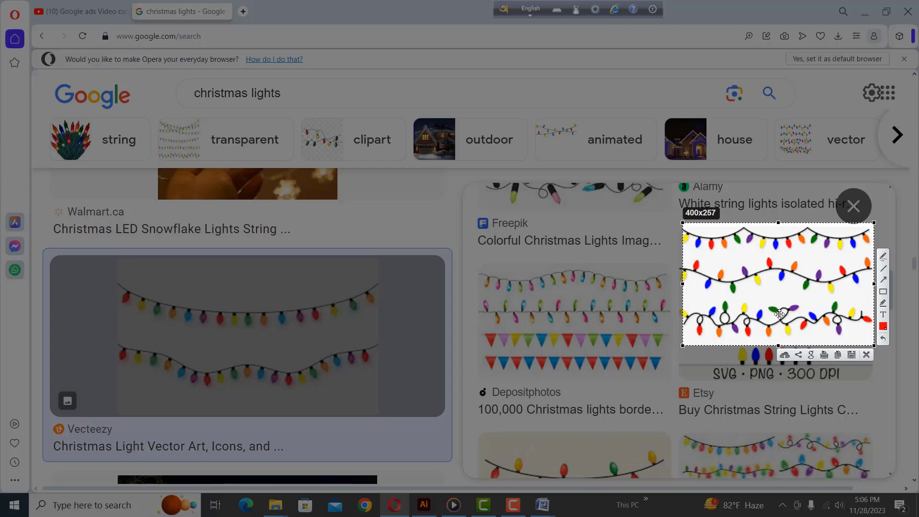
{"action": "key", "text": "ctrl+c"}
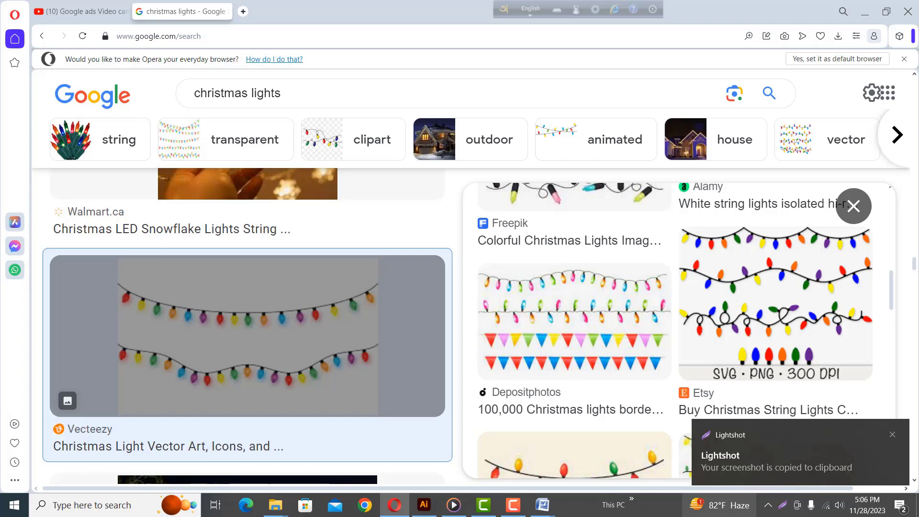
Switch back to Illustrator, paste the string lights screenshot, move it off the artboard and enlarge it to about 1857 × 1193 px.
{"action": "left_click", "coordinate": [424, 504]}
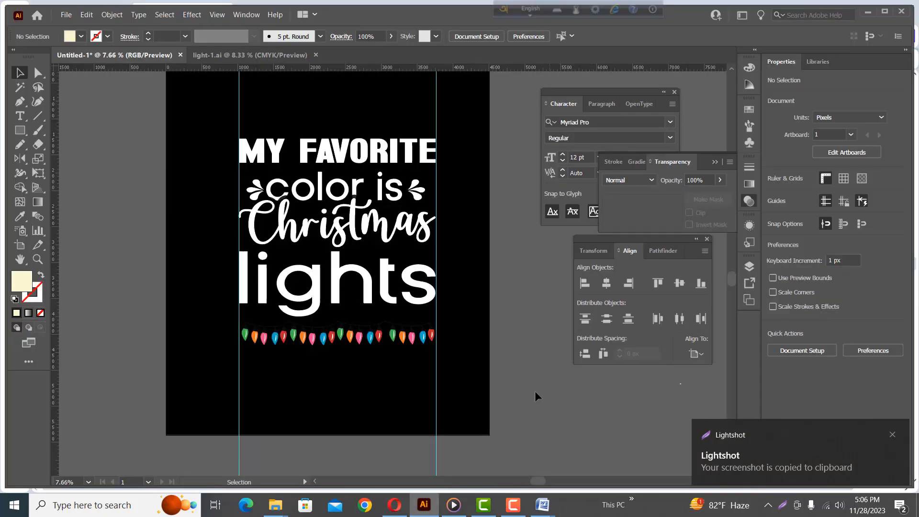
{"action": "key", "text": "ctrl+v"}
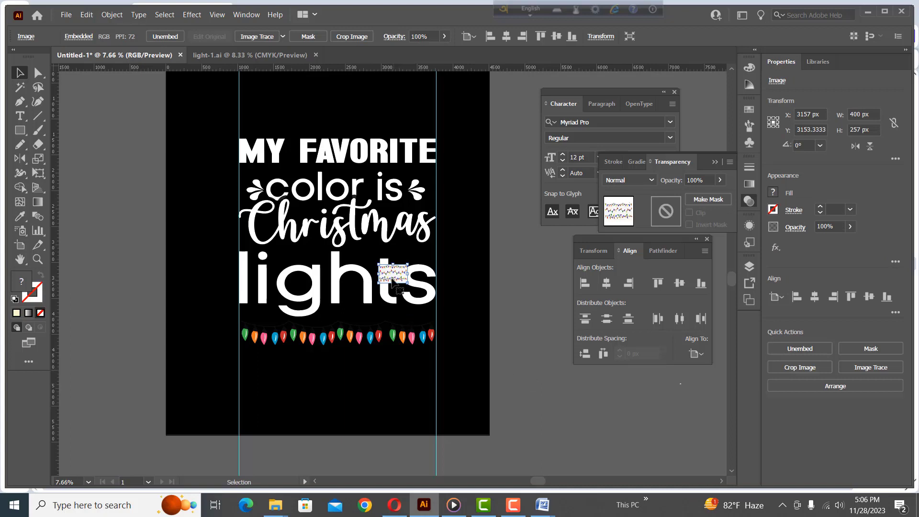
{"action": "left_click_drag", "start_coordinate": [402, 282], "coordinate": [630, 438]}
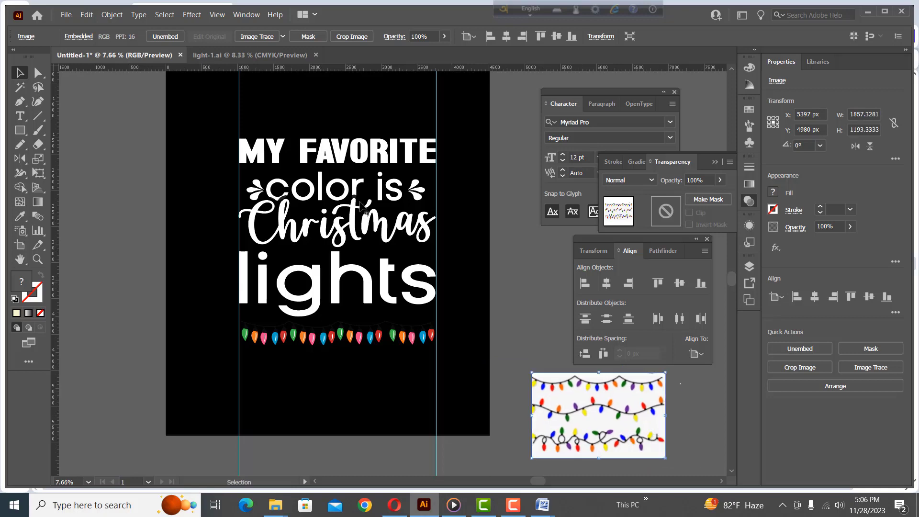
Show the Image Trace settings and preview a black and white trace of the string lights image with the default preset.
{"action": "left_click", "coordinate": [245, 15]}
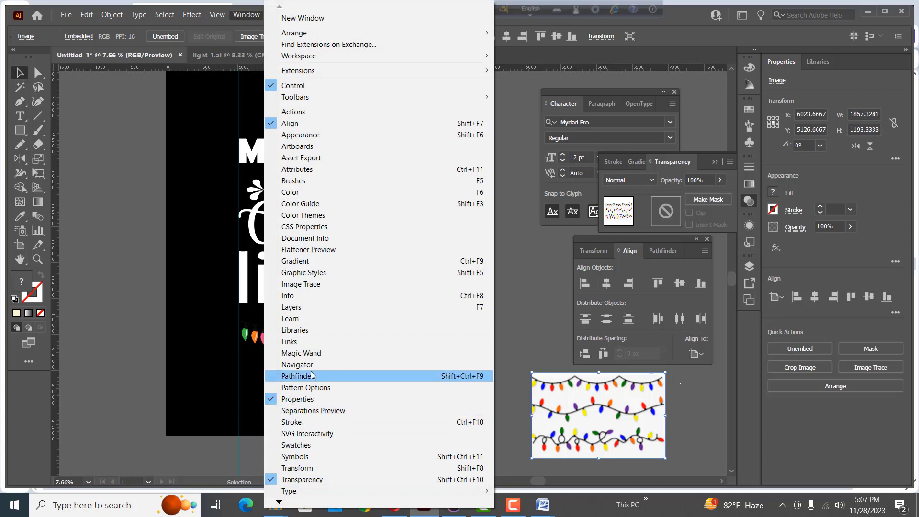
{"action": "left_click", "coordinate": [300, 284]}
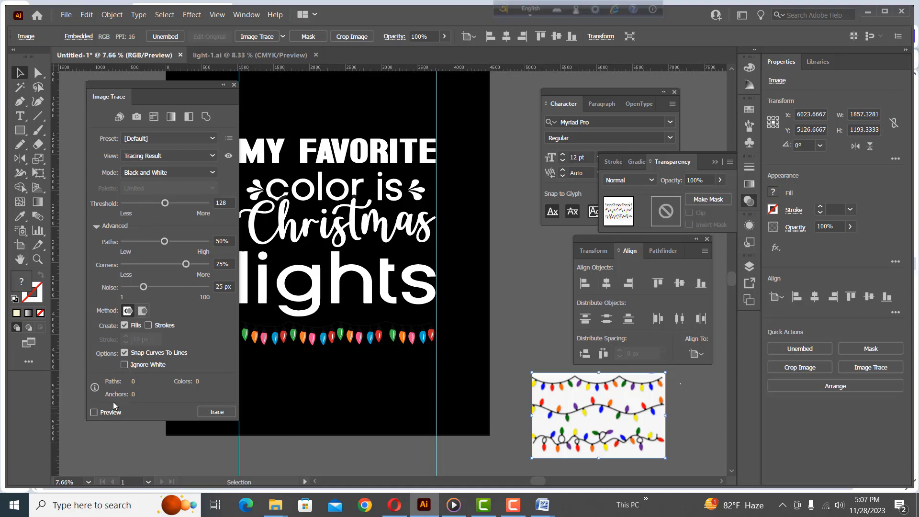
{"action": "left_click", "coordinate": [94, 412]}
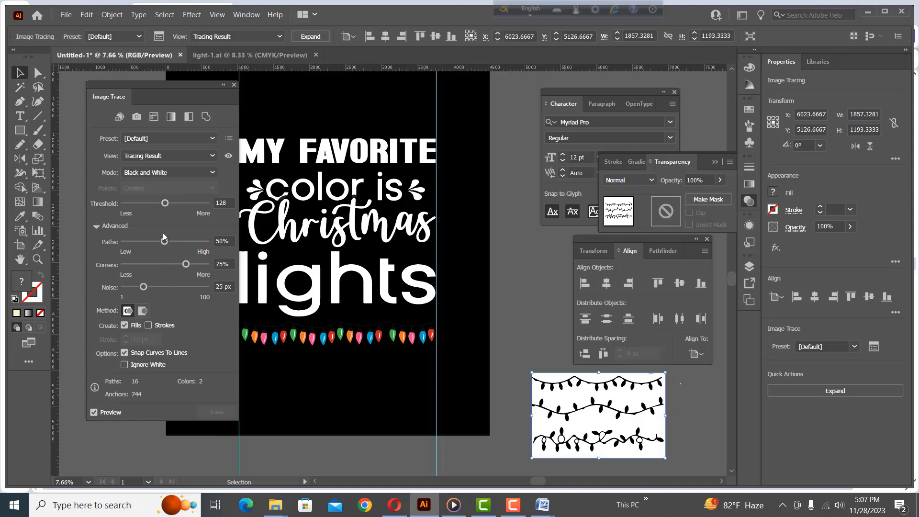
Trace the string lights image with the 16 Colors preset and expand the tracing.
{"action": "left_click", "coordinate": [149, 138]}
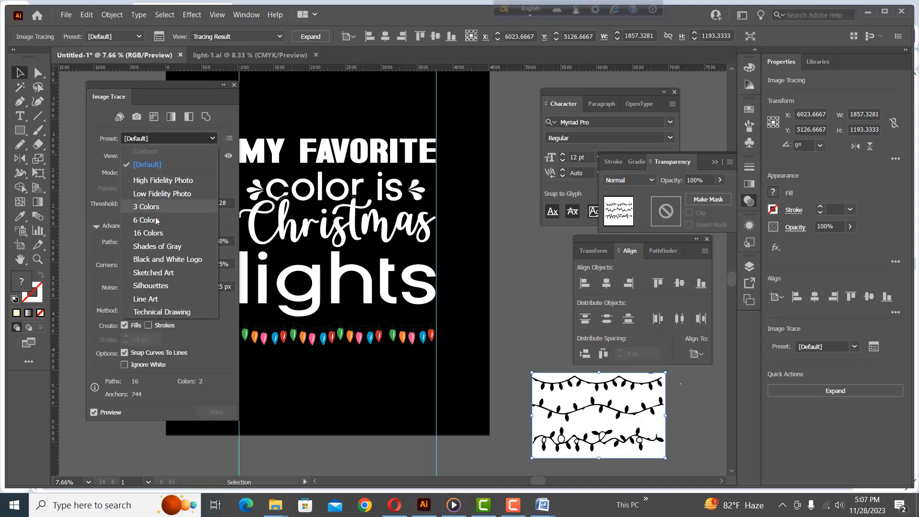
{"action": "left_click", "coordinate": [148, 233]}
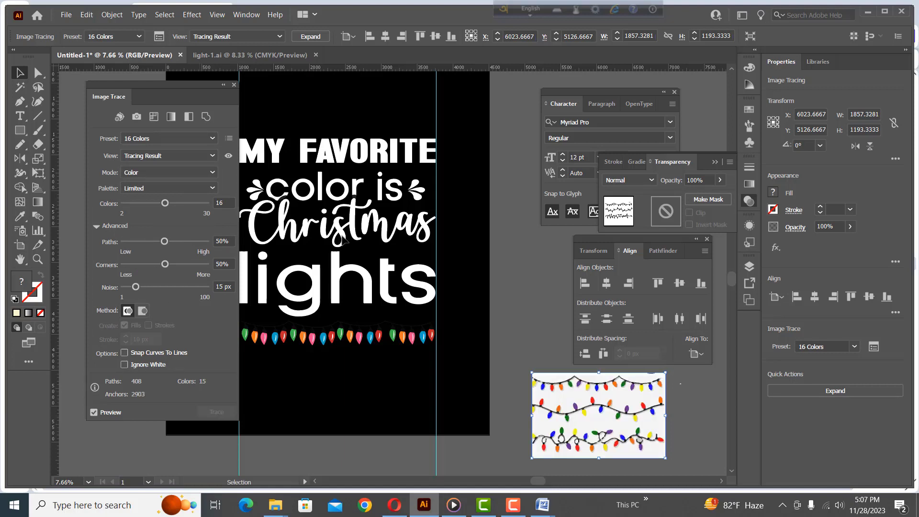
{"action": "left_click", "coordinate": [309, 36]}
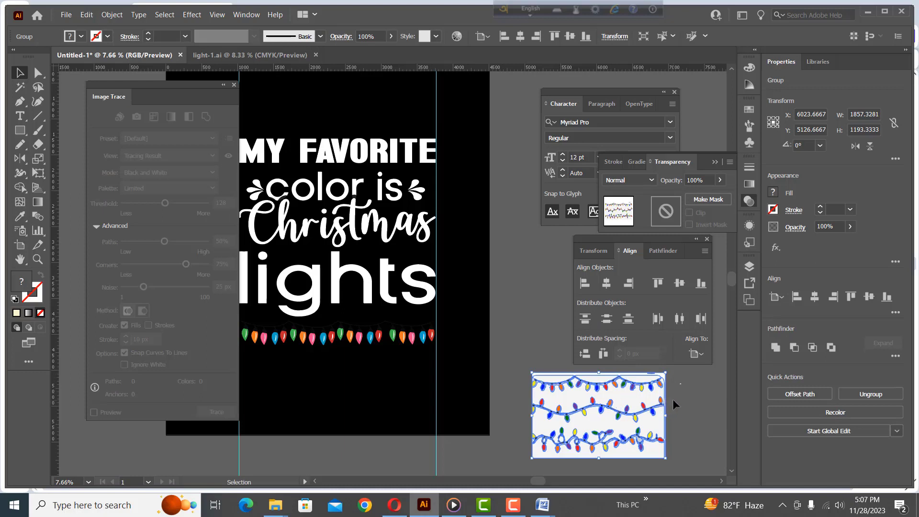
Ungroup the expanded string lights tracing and delete it from beside the artboard.
{"action": "right_click", "coordinate": [646, 401]}
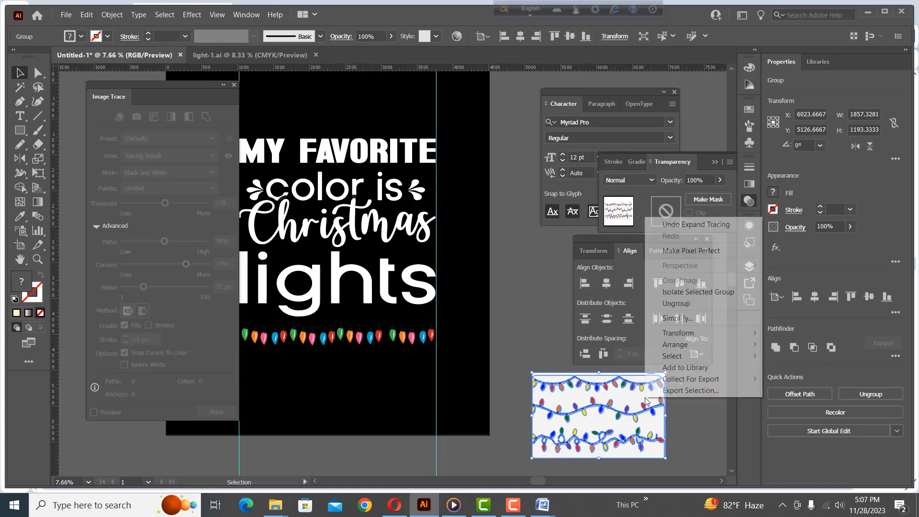
{"action": "left_click", "coordinate": [676, 303]}
{"action": "key", "text": "Delete"}
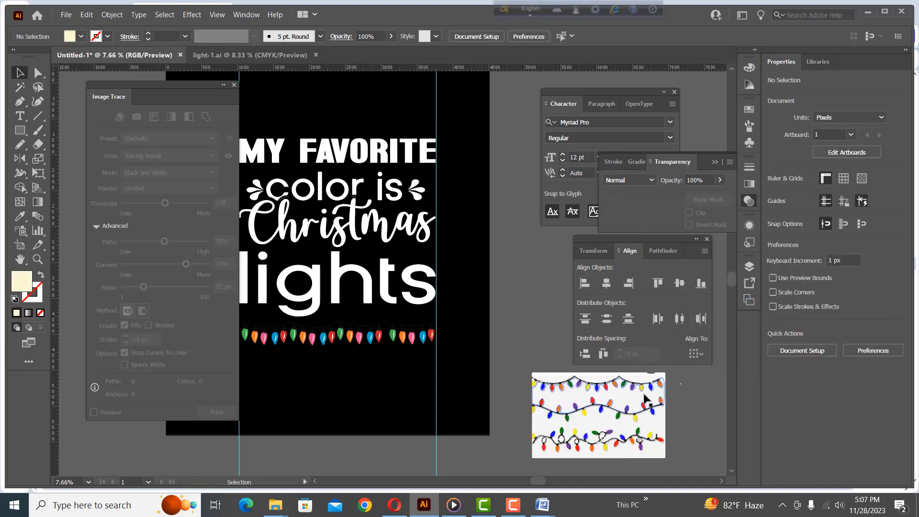
Move the colored bulb string from below "lights" to just above "MY FAVORITE" and flip it vertically so the bulbs point up.
{"action": "mouse_move", "coordinate": [362, 344]}
{"action": "left_mouse_down"}
{"action": "mouse_move", "coordinate": [359, 329]}
{"action": "mouse_move", "coordinate": [358, 340]}
{"action": "left_mouse_up"}
{"action": "left_click", "coordinate": [421, 375]}
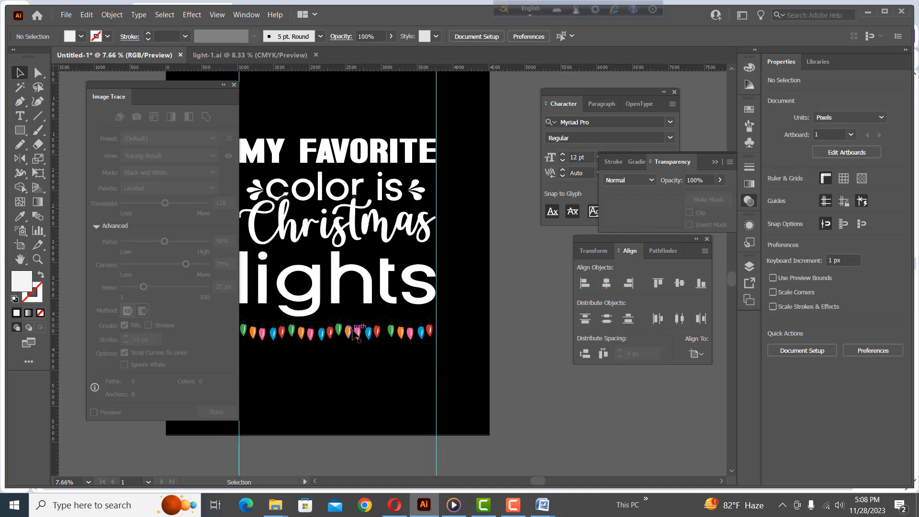
{"action": "scroll", "coordinate": [354, 333], "scroll_direction": "up", "scroll_amount": 2}
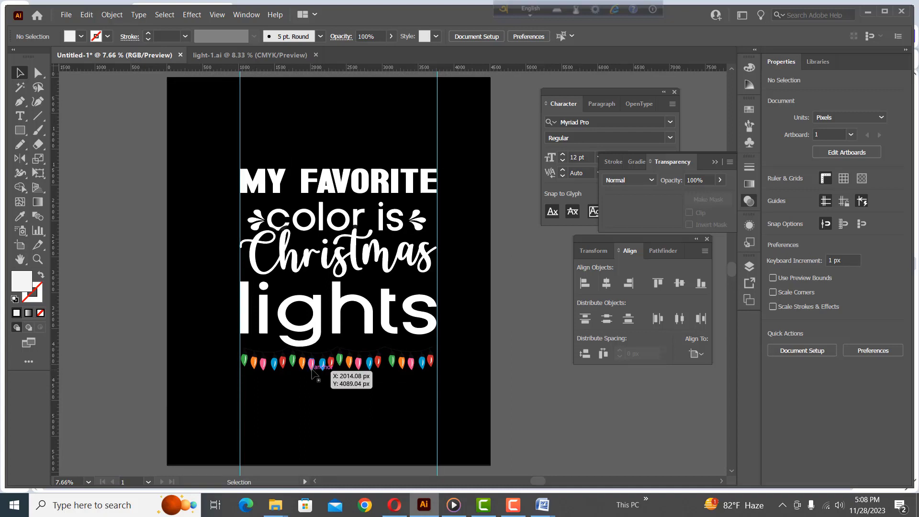
{"action": "left_click_drag", "start_coordinate": [312, 369], "coordinate": [316, 165]}
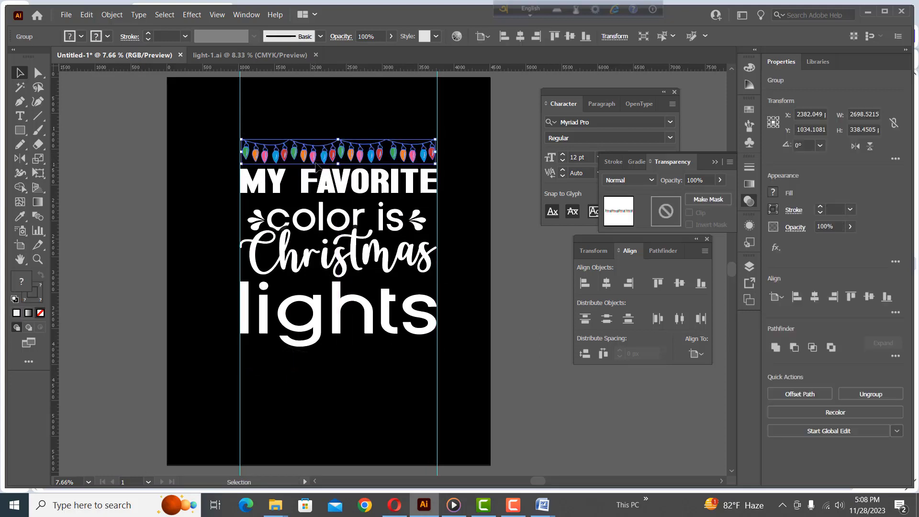
{"action": "left_click", "coordinate": [870, 146]}
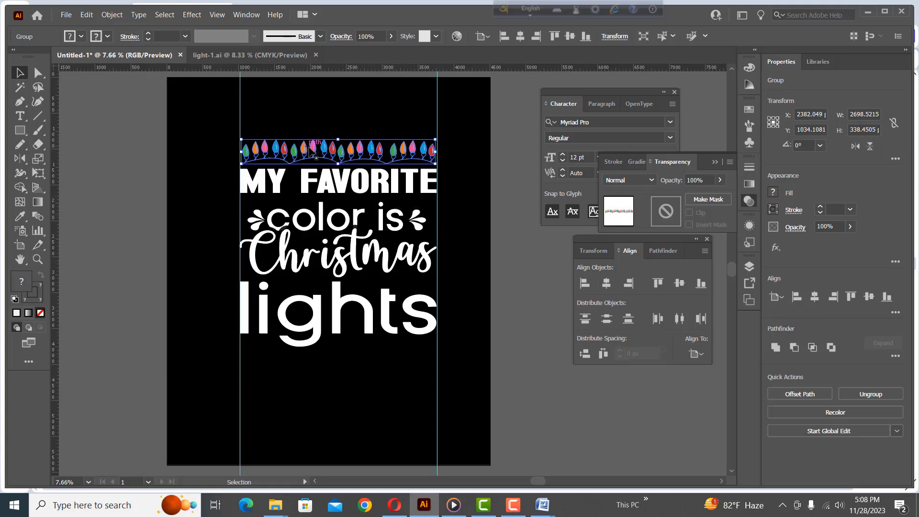
Copy the flipped bulb string to just below "lights", flip the copy vertically so its bulbs hang down, and deselect it.
{"action": "left_click_drag", "start_coordinate": [310, 145], "coordinate": [309, 358]}
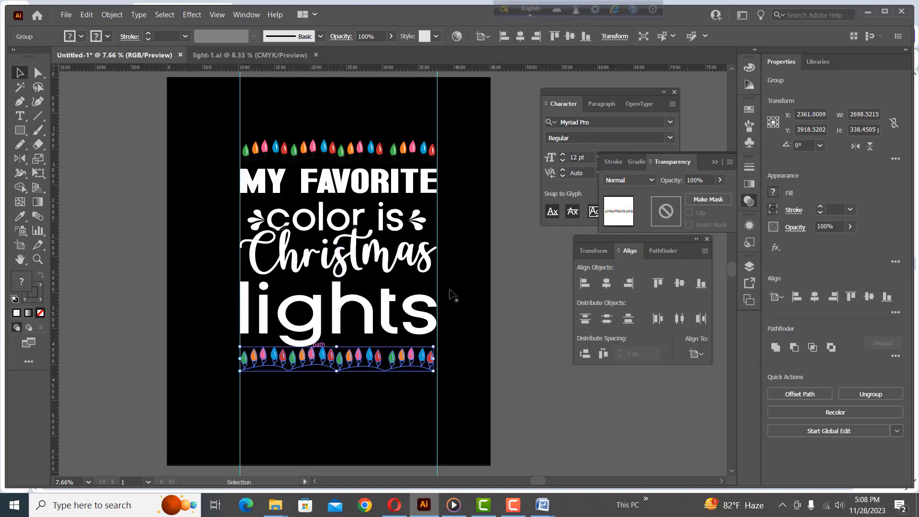
{"action": "left_click", "coordinate": [870, 147]}
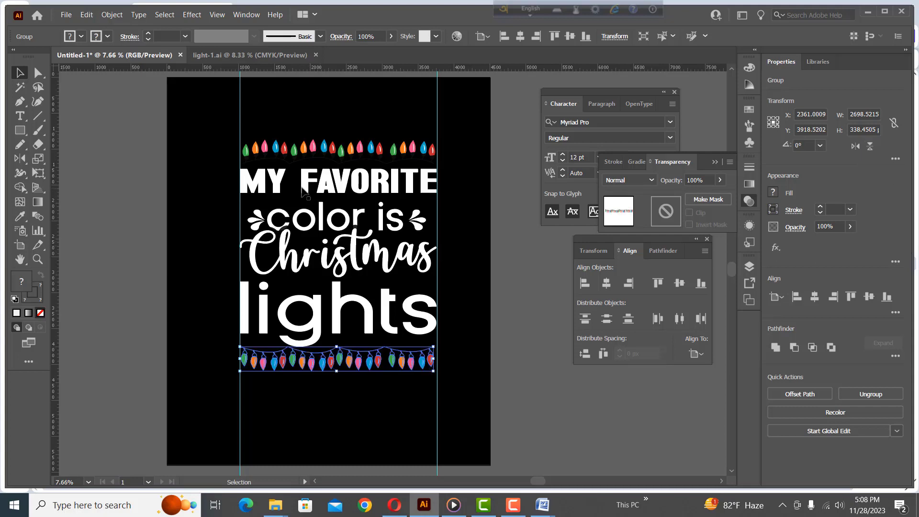
{"action": "left_click", "coordinate": [67, 149]}
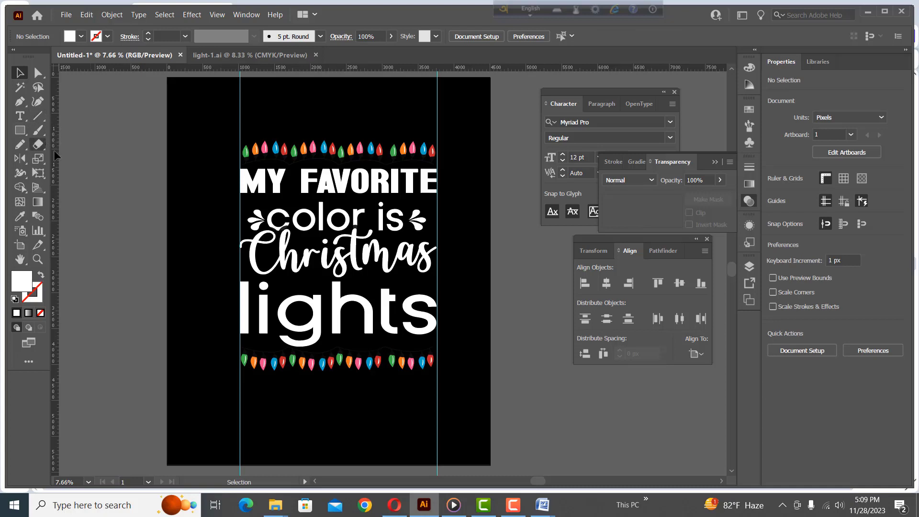
Draw a white five-sided polygon about 765 × 774 px beside the artboard, discarding the first trial polygon.
{"action": "left_click", "coordinate": [27, 137]}
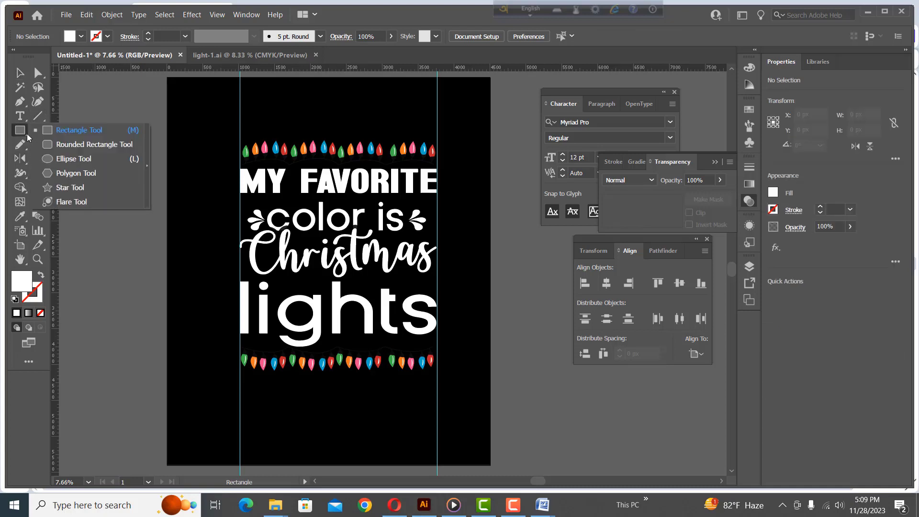
{"action": "left_click", "coordinate": [77, 173]}
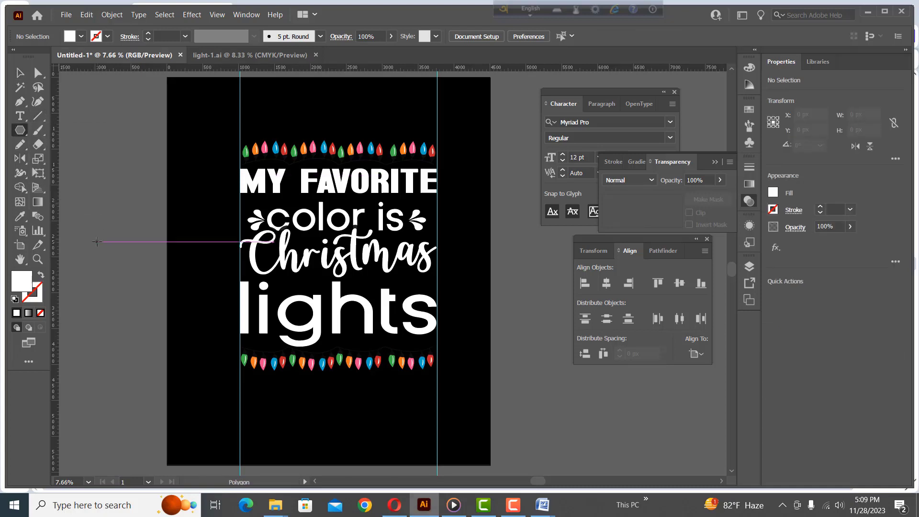
{"action": "left_click_drag", "start_coordinate": [97, 241], "coordinate": [113, 258]}
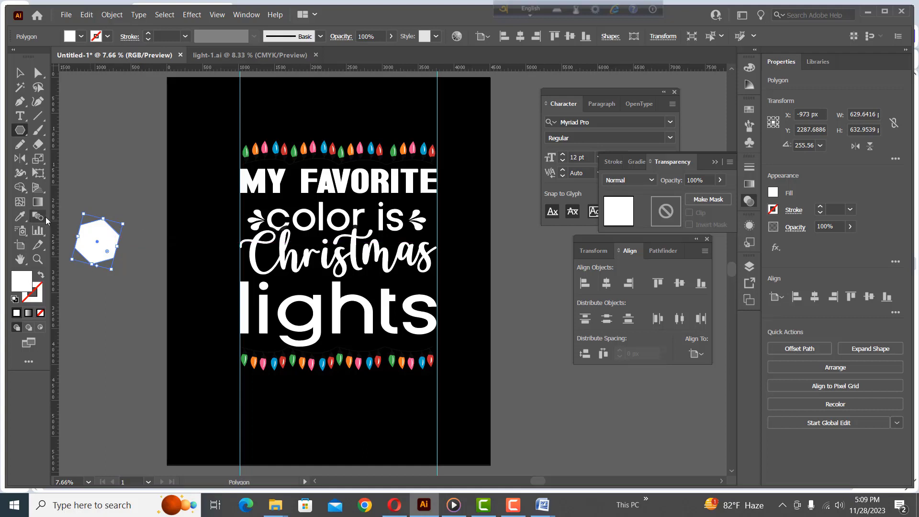
{"action": "key", "text": "Delete"}
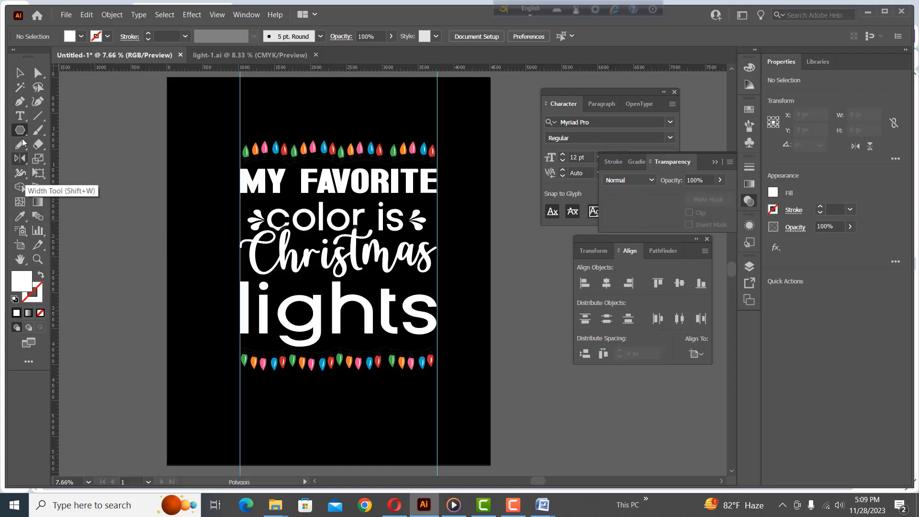
{"action": "left_click_drag", "start_coordinate": [104, 215], "coordinate": [129, 241]}
{"action": "key", "text": "Up"}
{"action": "key", "text": "Up"}
{"action": "key", "text": "Down"}
{"action": "key", "text": "Down"}
{"action": "key", "text": "Up"}
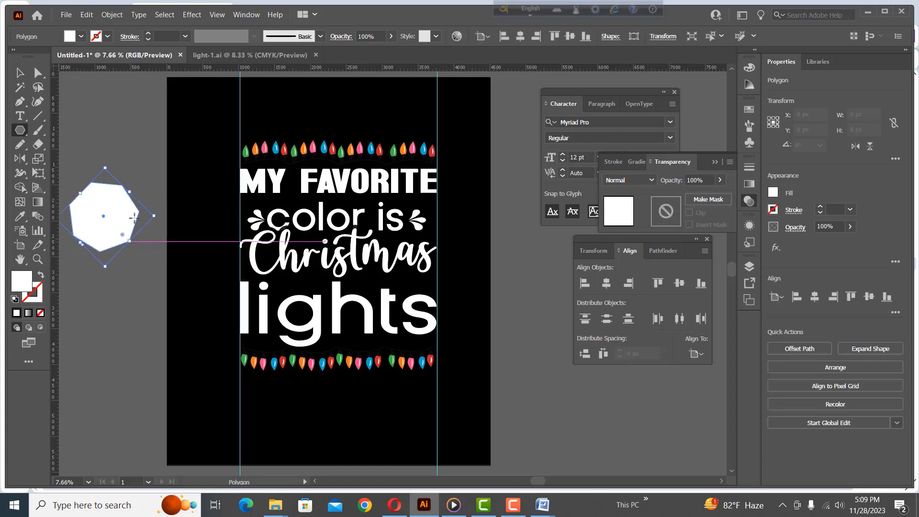
Turn the pentagon into a five-petal flower with a 59% Pucker & Bloat effect and expand its appearance.
{"action": "left_click", "coordinate": [192, 14]}
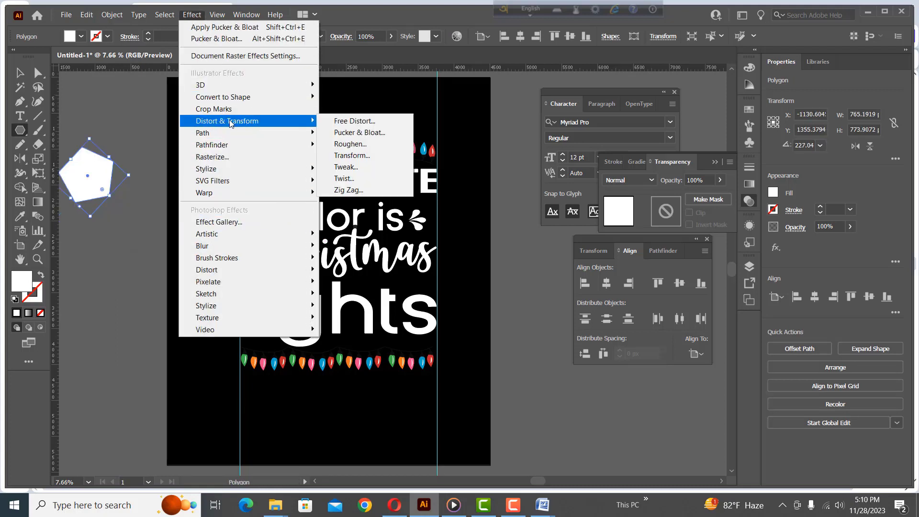
{"action": "left_click", "coordinate": [348, 137]}
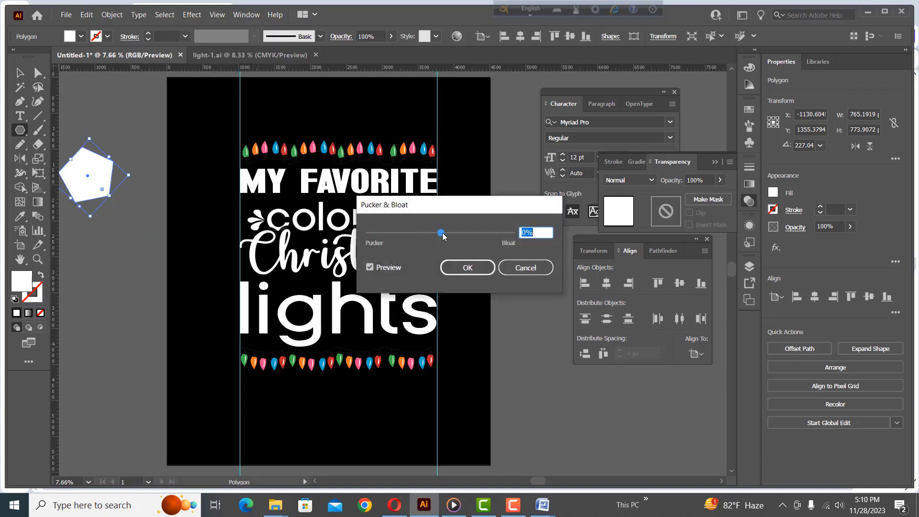
{"action": "left_click_drag", "start_coordinate": [443, 233], "coordinate": [464, 238]}
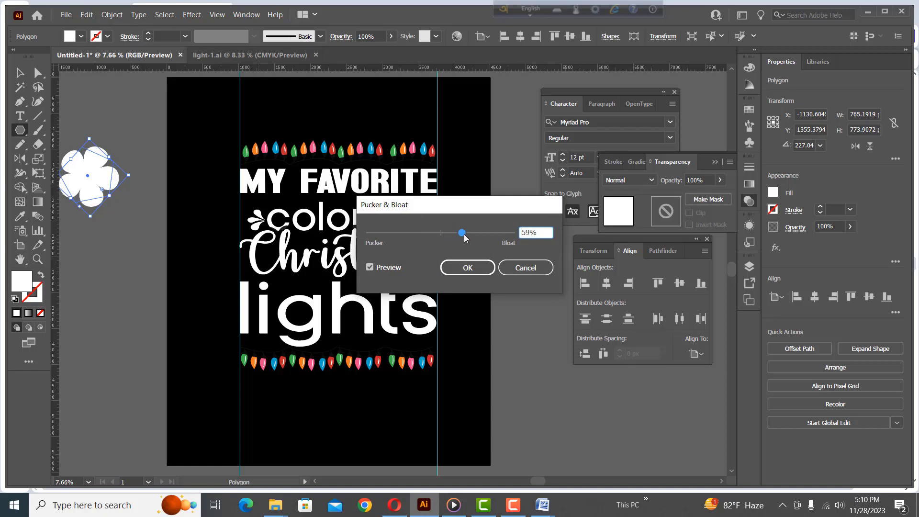
{"action": "mouse_move", "coordinate": [463, 236]}
{"action": "left_mouse_down"}
{"action": "mouse_move", "coordinate": [500, 236]}
{"action": "mouse_move", "coordinate": [461, 238]}
{"action": "left_mouse_up"}
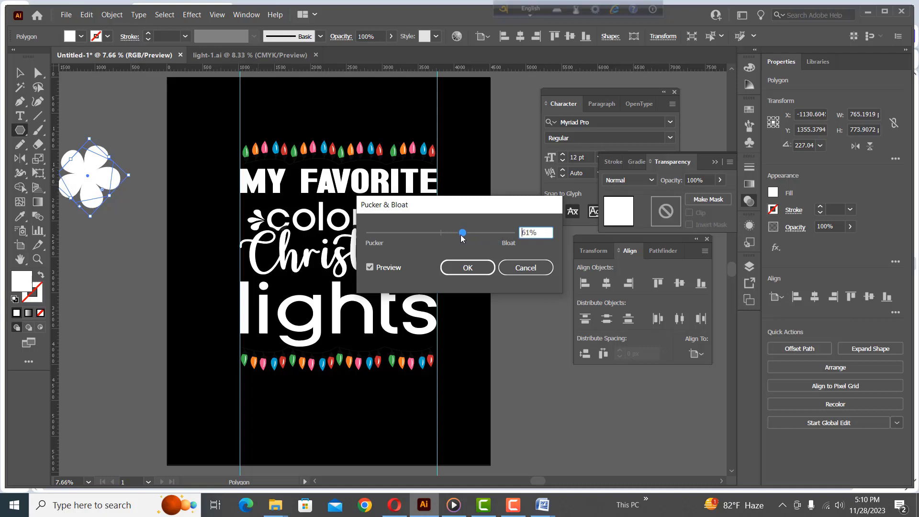
{"action": "left_click", "coordinate": [467, 267]}
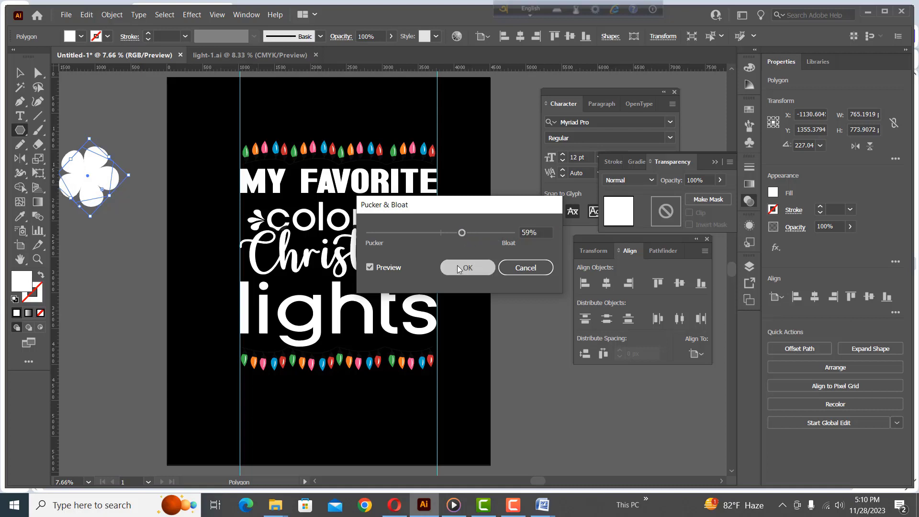
{"action": "left_click", "coordinate": [112, 14]}
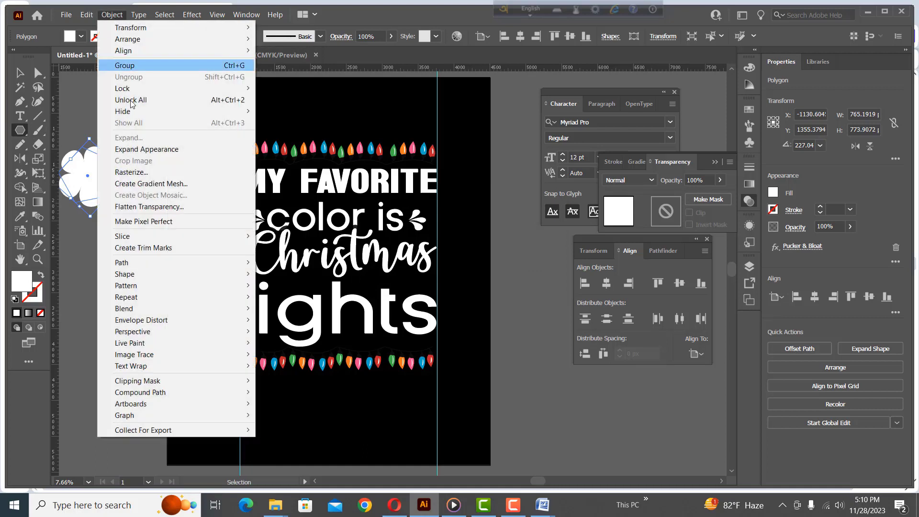
{"action": "left_click", "coordinate": [144, 149]}
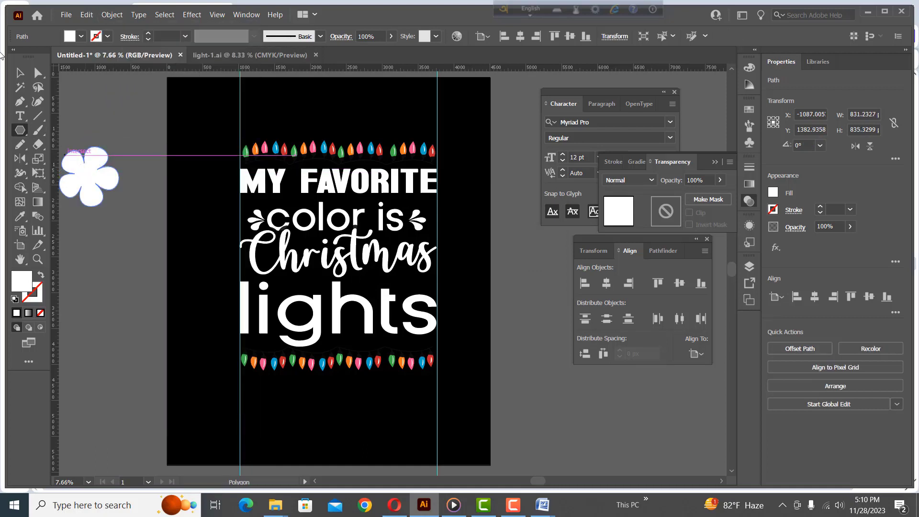
Move the white flower slightly closer to the artboard and scale it down.
{"action": "left_click", "coordinate": [19, 72]}
{"action": "left_click_drag", "start_coordinate": [88, 159], "coordinate": [107, 156]}
{"action": "right_click", "coordinate": [108, 158]}
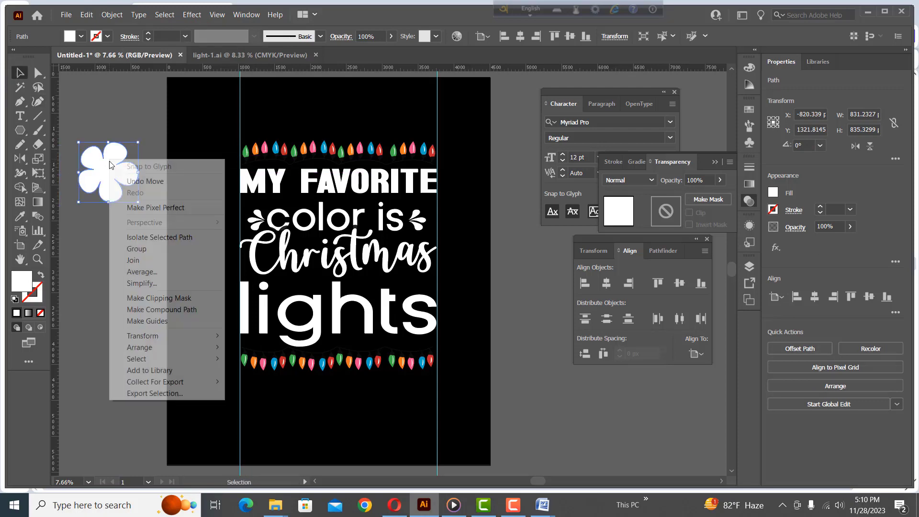
{"action": "left_click", "coordinate": [122, 15]}
{"action": "left_click", "coordinate": [127, 138]}
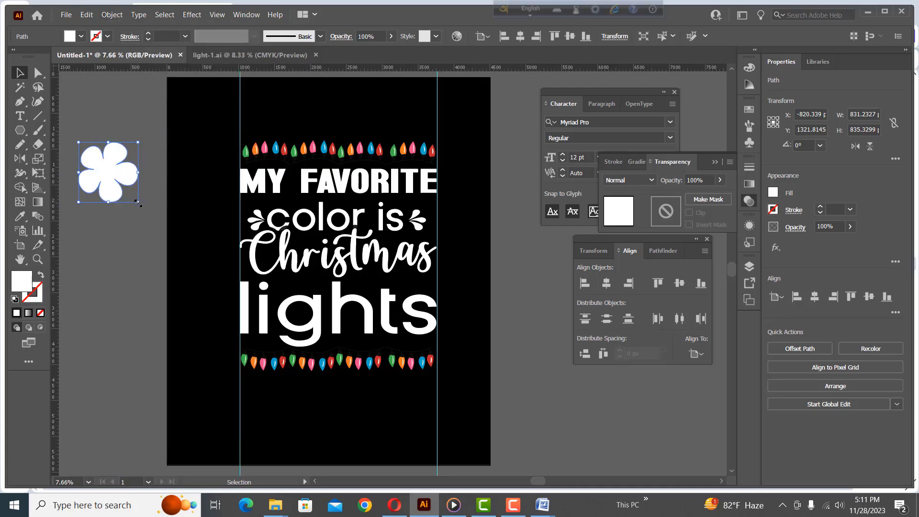
{"action": "left_click_drag", "start_coordinate": [138, 203], "coordinate": [122, 186]}
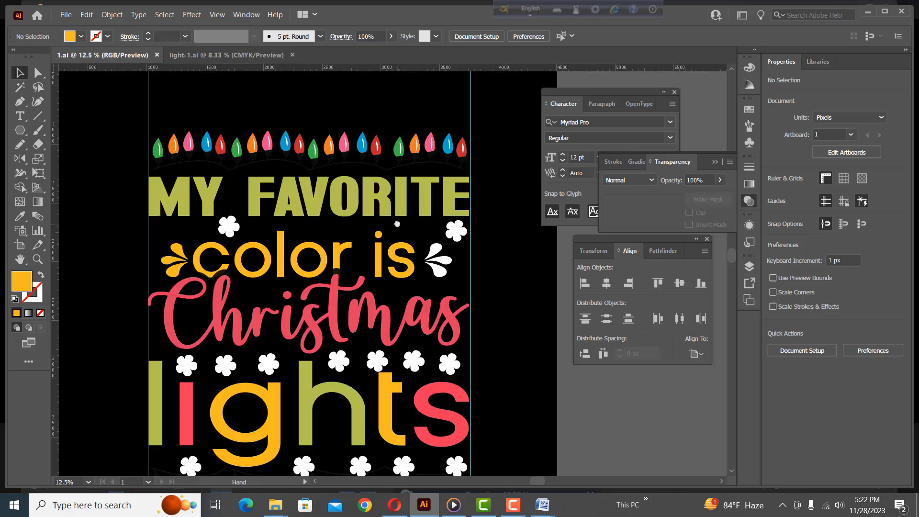
Apply a gentle horizontal Arc warp to "MY FAVORITE" and scale the text to about 2540 × 319 px so it fits between the guides.
{"action": "left_click_drag", "start_coordinate": [397, 223], "coordinate": [407, 196]}
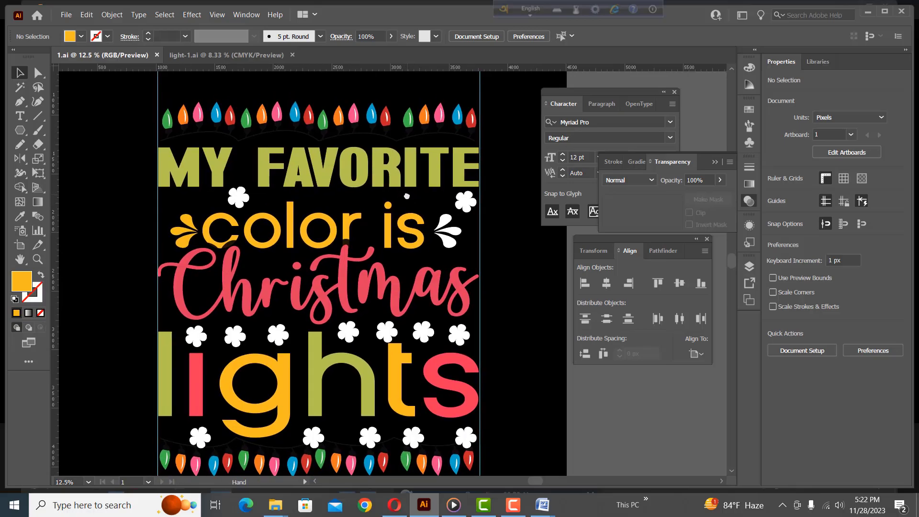
{"action": "left_click", "coordinate": [293, 181]}
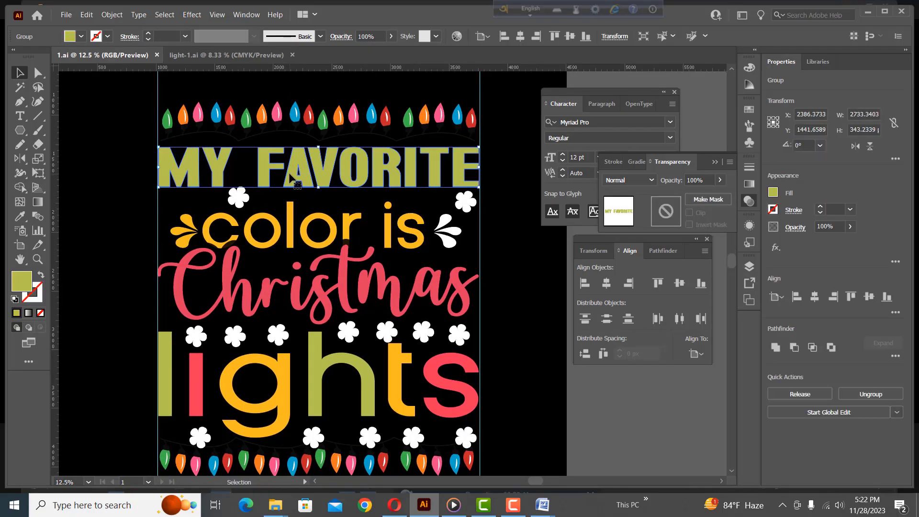
{"action": "left_click", "coordinate": [193, 15]}
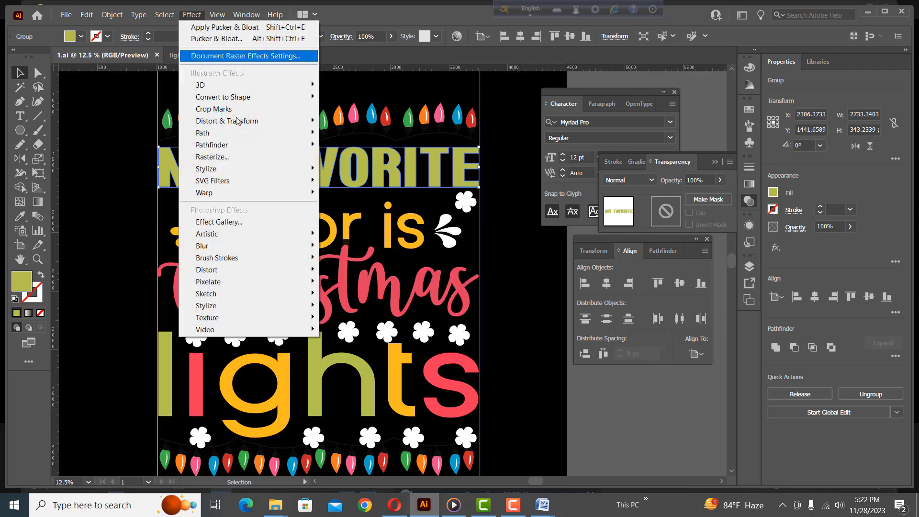
{"action": "mouse_move", "coordinate": [287, 192]}
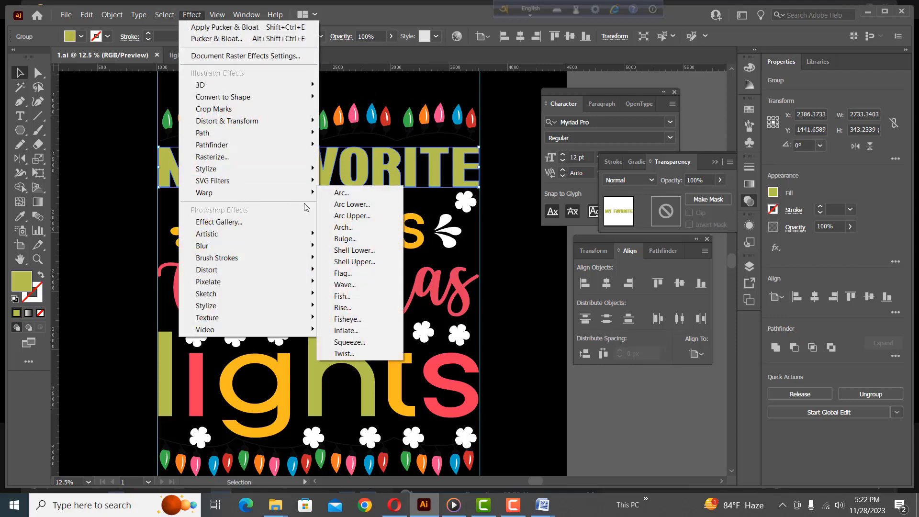
{"action": "left_click", "coordinate": [340, 193]}
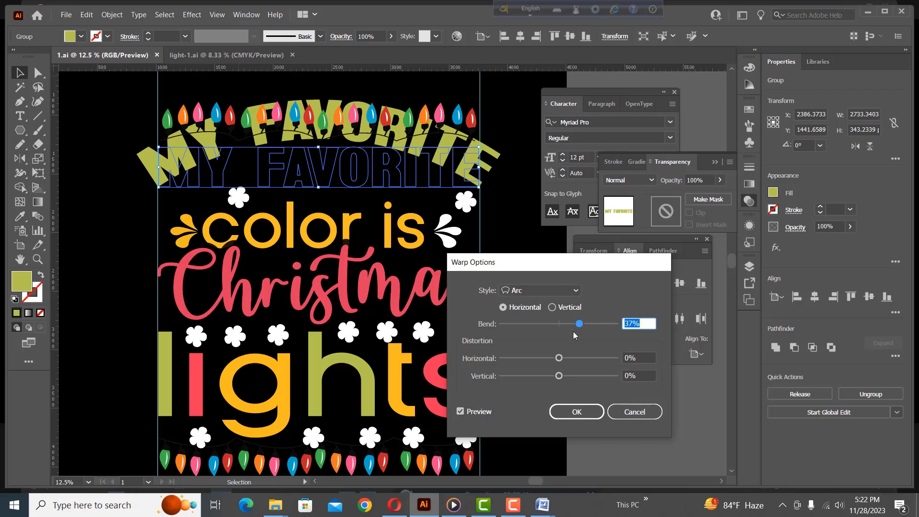
{"action": "mouse_move", "coordinate": [579, 324]}
{"action": "left_mouse_down"}
{"action": "mouse_move", "coordinate": [588, 325]}
{"action": "mouse_move", "coordinate": [571, 328]}
{"action": "left_mouse_up"}
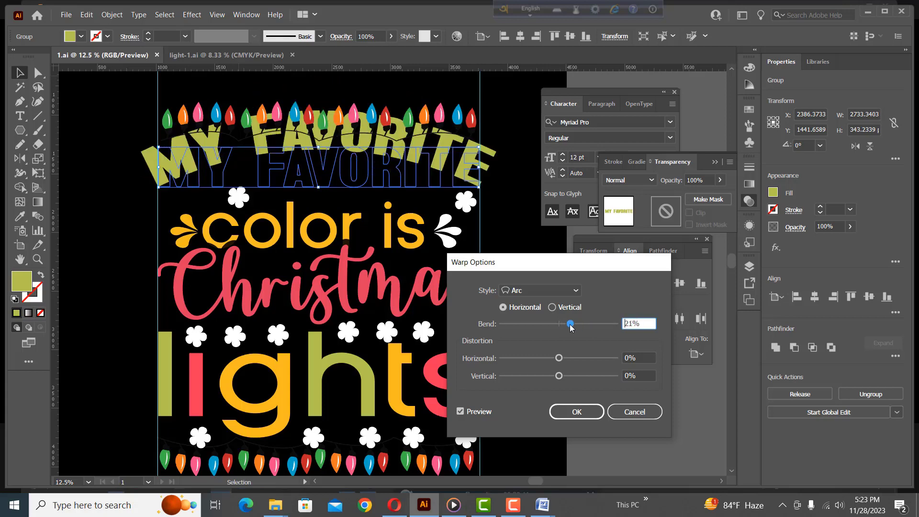
{"action": "left_click", "coordinate": [577, 411]}
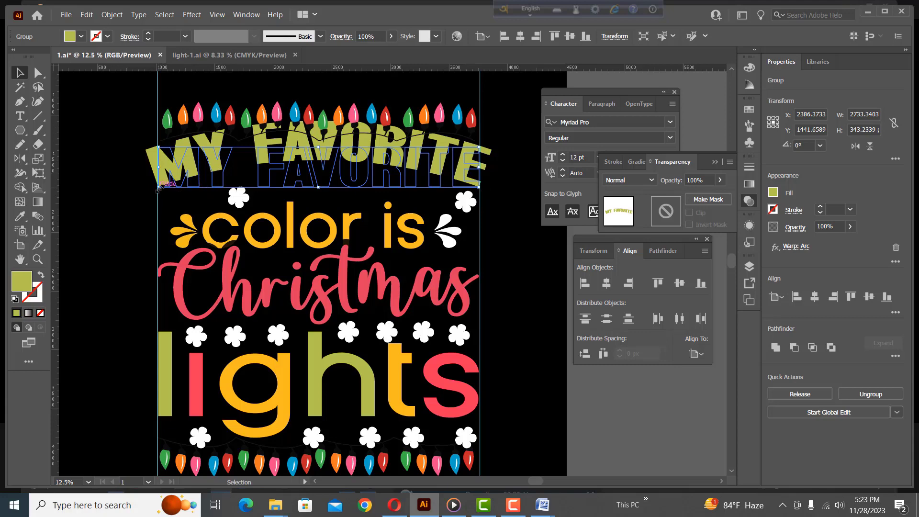
{"action": "left_click_drag", "start_coordinate": [158, 189], "coordinate": [168, 187]}
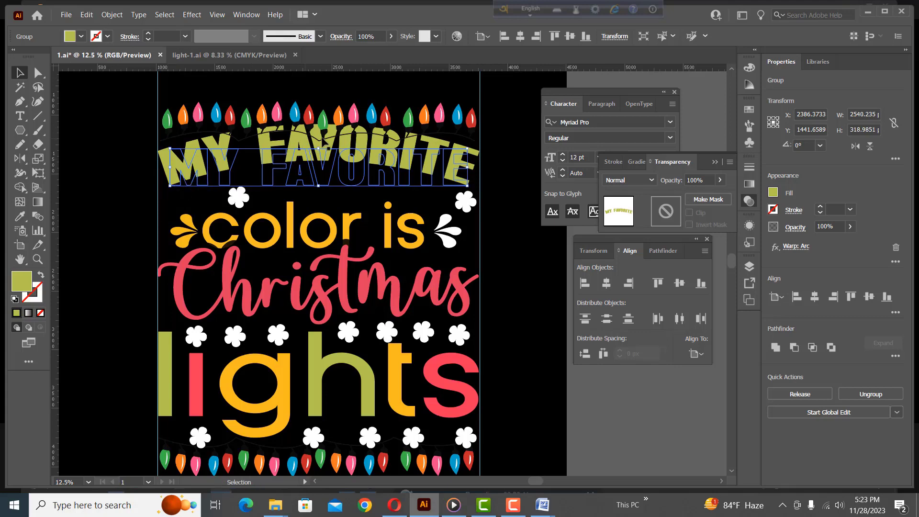
Delete the two white flowers between "MY FAVORITE" and "color is".
{"action": "left_click", "coordinate": [496, 157]}
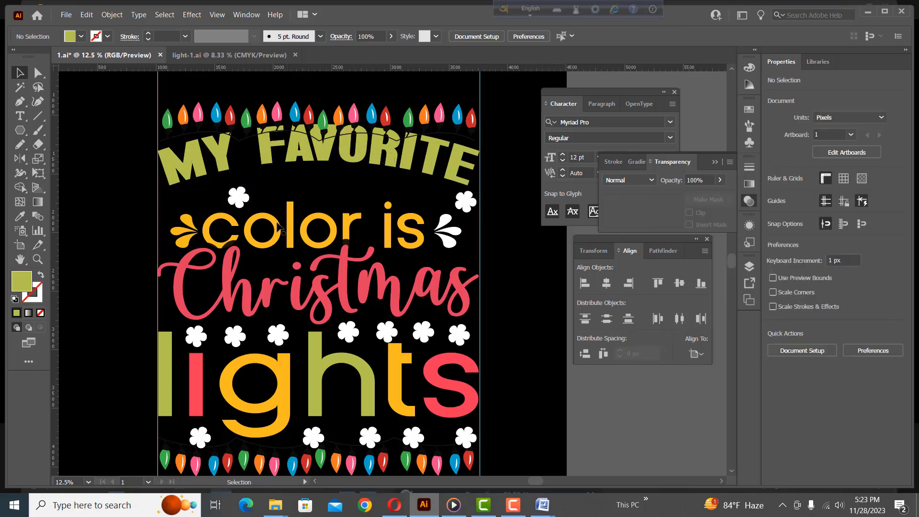
{"action": "left_click", "coordinate": [238, 206]}
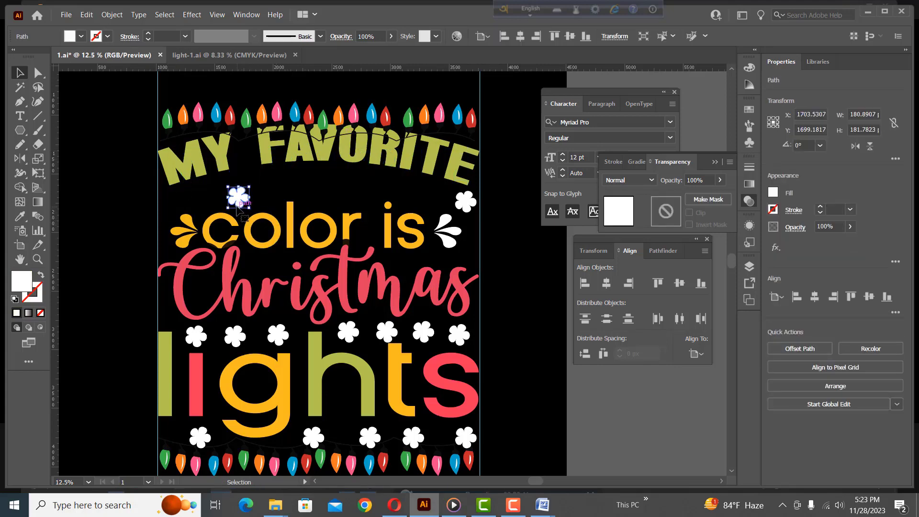
{"action": "key", "text": "Delete"}
{"action": "left_click", "coordinate": [464, 204]}
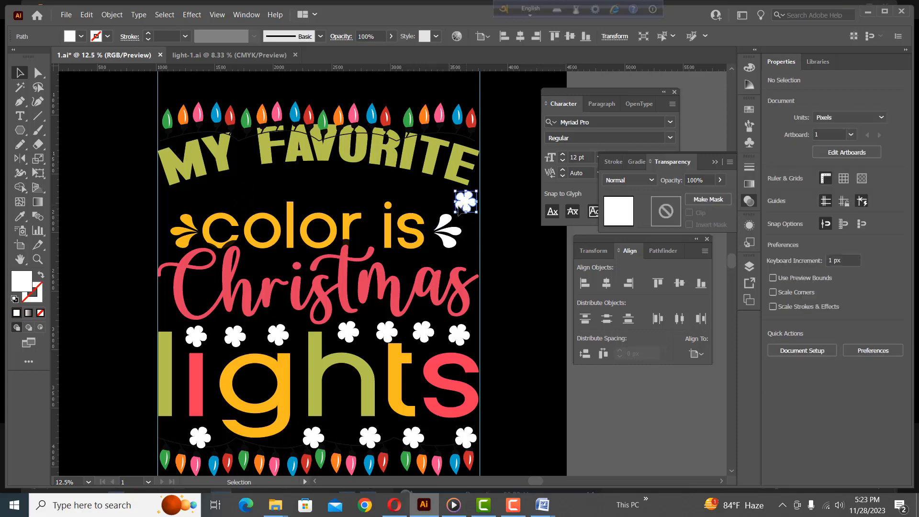
{"action": "key", "text": "Delete"}
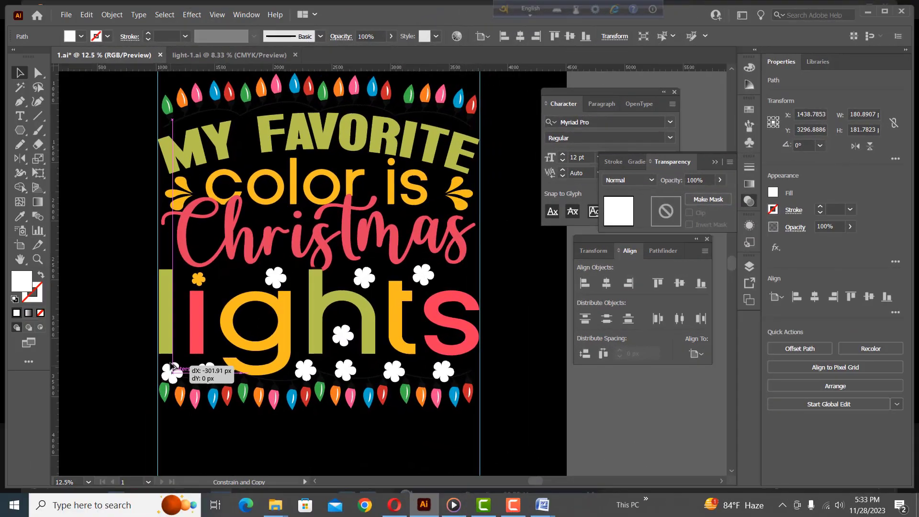
Extend the flower row above the lower bulb string with copies at its start and right of centre, spreading the last two flowers toward the right guide.
{"action": "left_click_drag", "start_coordinate": [174, 368], "coordinate": [173, 367]}
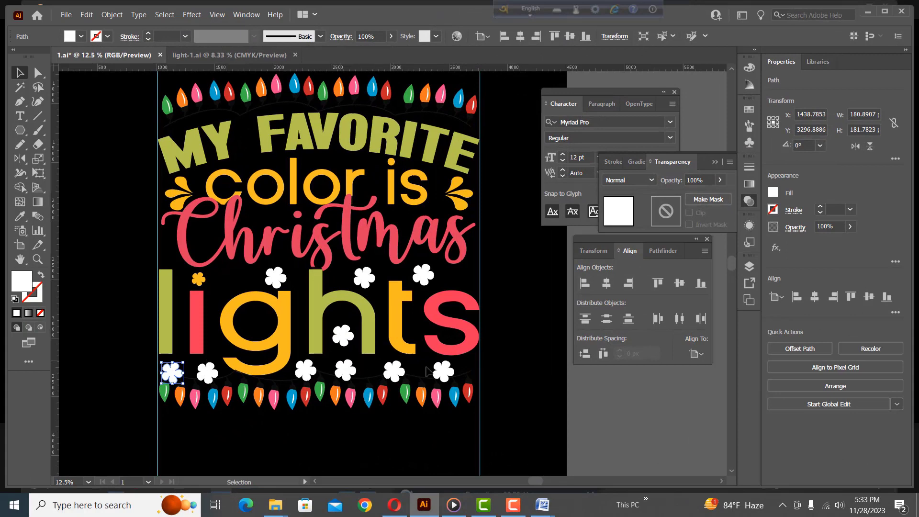
{"action": "left_click_drag", "start_coordinate": [442, 377], "coordinate": [461, 370]}
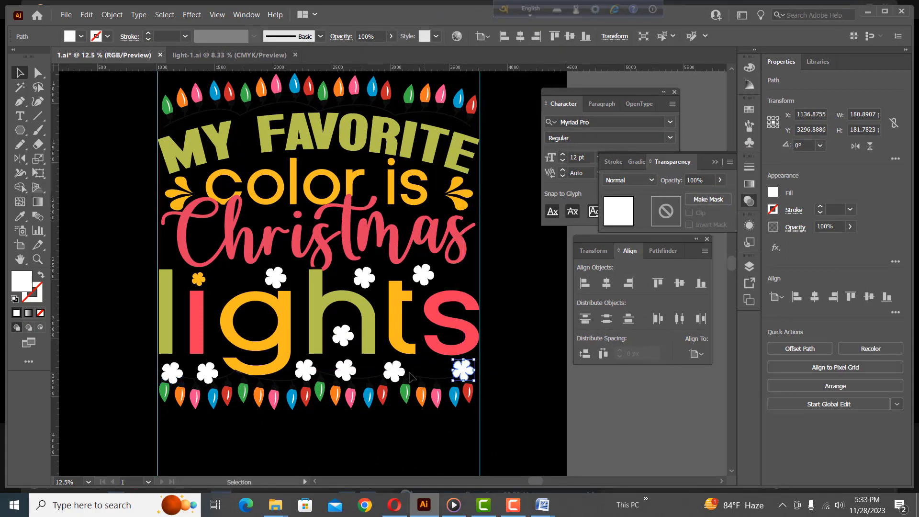
{"action": "left_click_drag", "start_coordinate": [401, 372], "coordinate": [412, 376]}
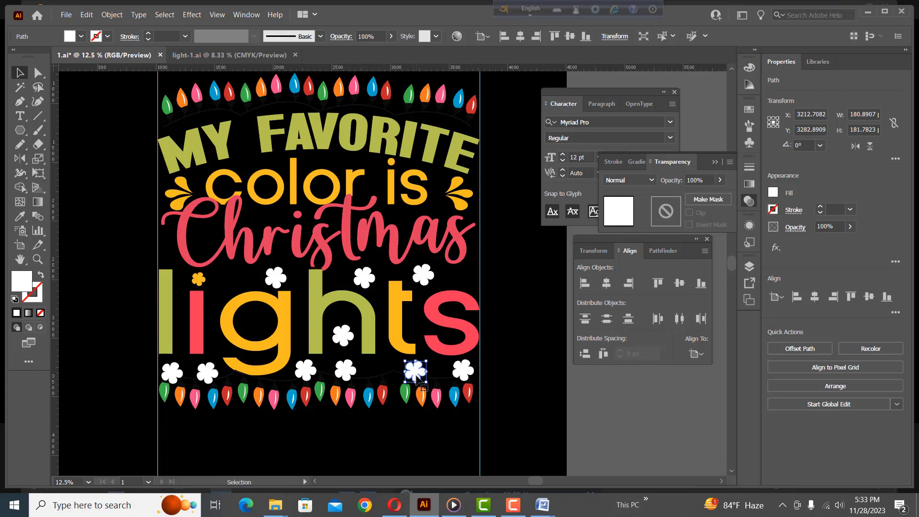
{"action": "left_click_drag", "start_coordinate": [421, 379], "coordinate": [381, 378]}
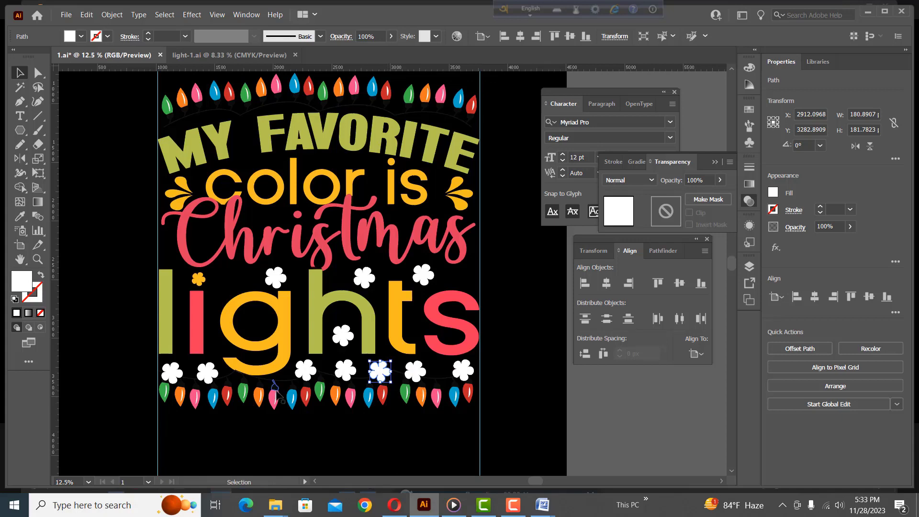
Copy white flowers into the C of "Christmas" and the gap between "MY" and "FAVORITE".
{"action": "left_click_drag", "start_coordinate": [305, 375], "coordinate": [244, 143]}
{"action": "scroll", "coordinate": [335, 287], "scroll_direction": "up", "scroll_amount": 1}
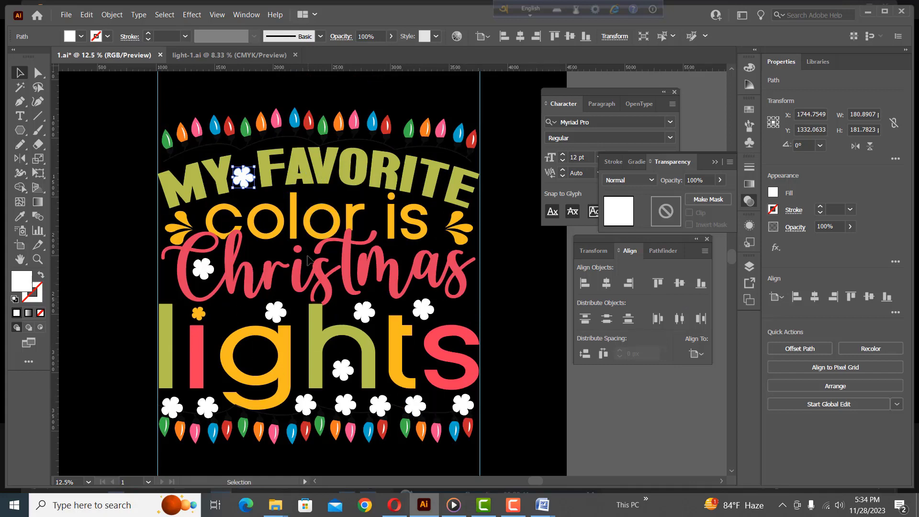
Check the flower placement and overall balance of the design, both on the full artboard and up close around "MY FAVORITE".
{"action": "key", "text": "a"}
{"action": "scroll", "coordinate": [308, 259], "scroll_direction": "down", "scroll_amount": 1}
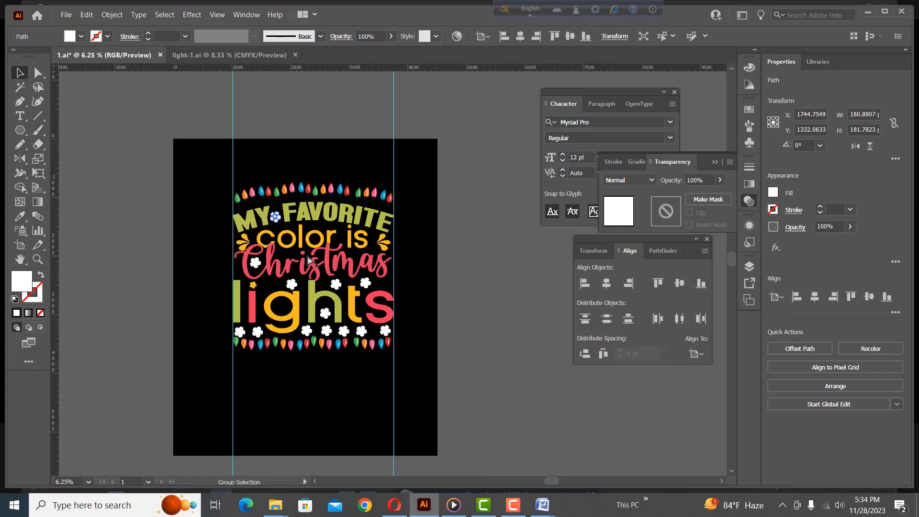
{"action": "scroll", "coordinate": [308, 258], "scroll_direction": "up", "scroll_amount": 1}
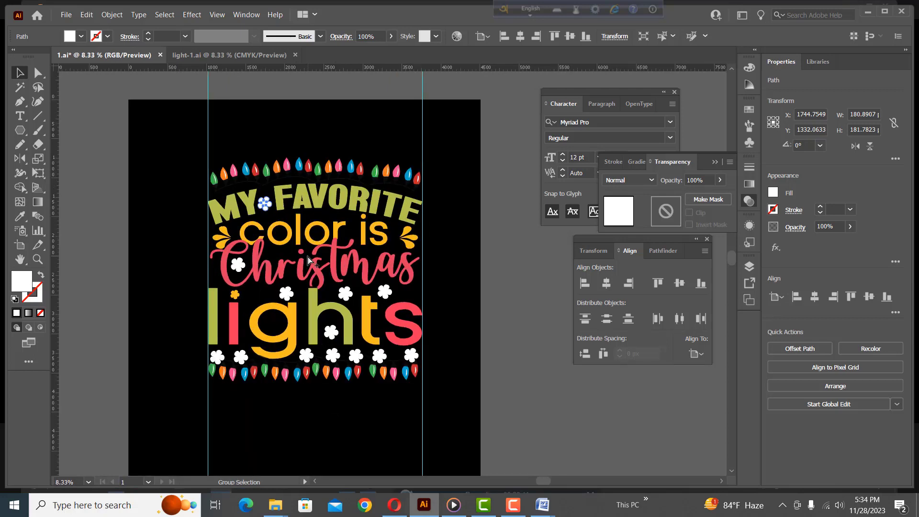
{"action": "key", "text": "v"}
{"action": "key", "text": "a"}
{"action": "scroll", "coordinate": [252, 215], "scroll_direction": "up", "scroll_amount": 2}
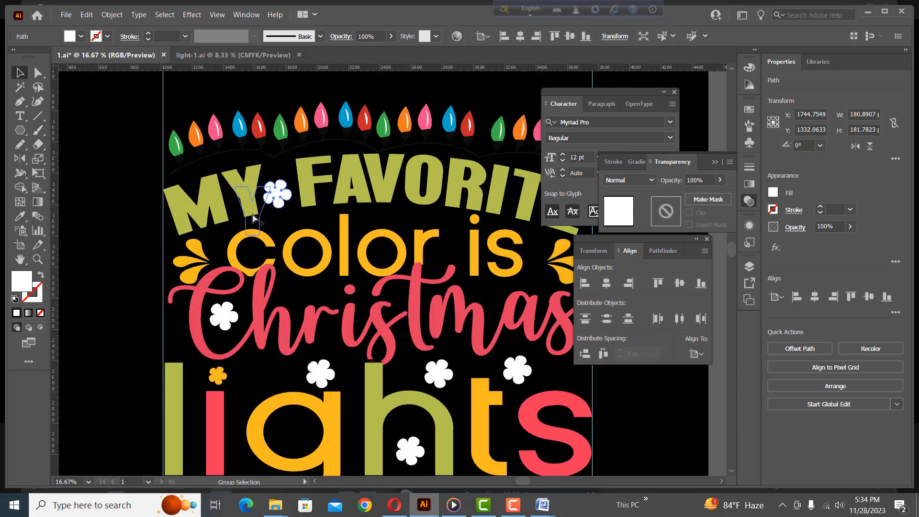
{"action": "scroll", "coordinate": [253, 218], "scroll_direction": "down", "scroll_amount": 1}
{"action": "key", "text": "v"}
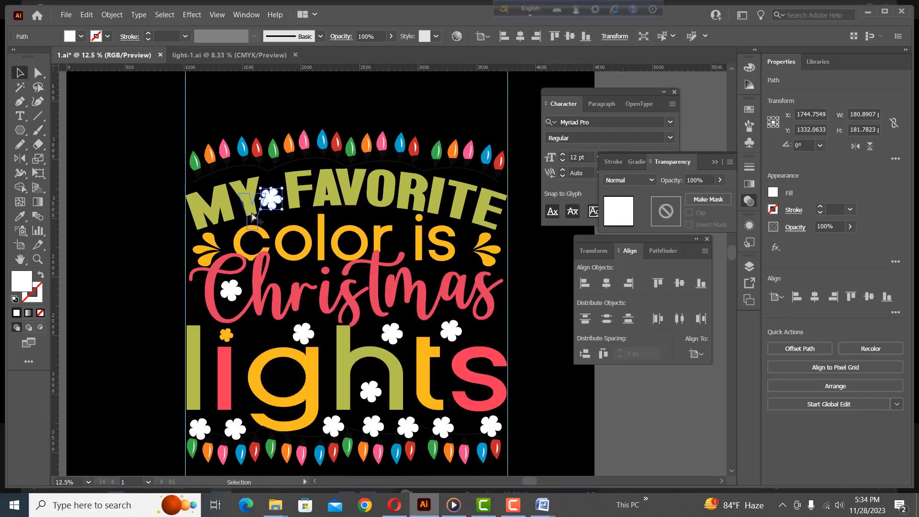